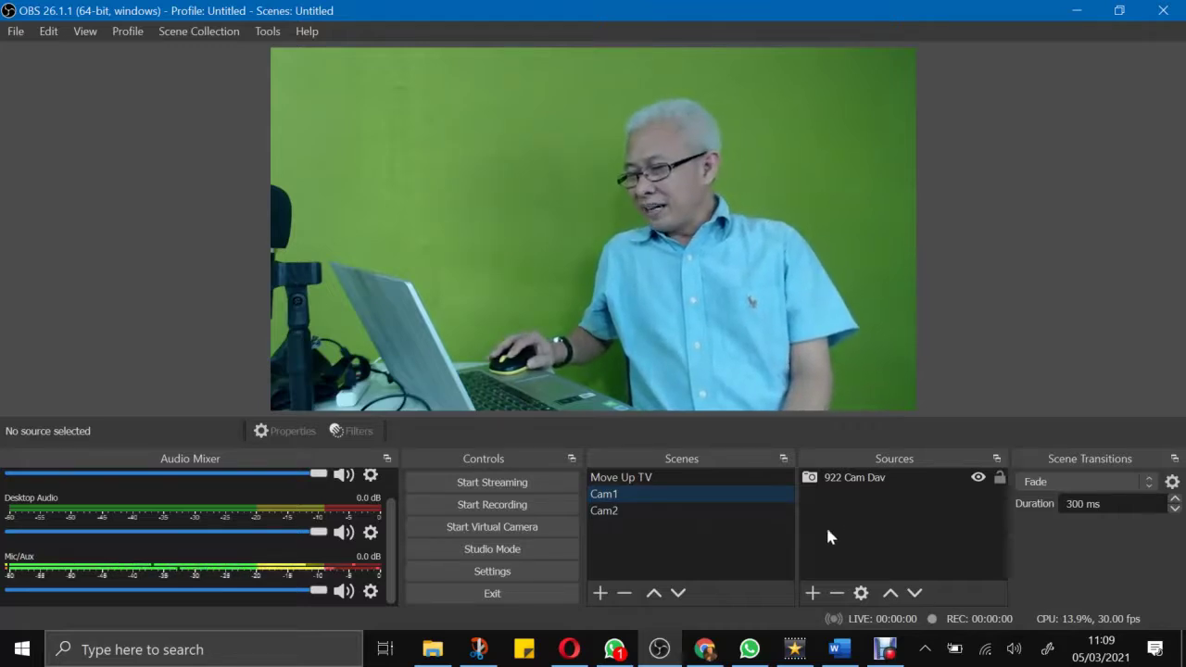
Disable the Desktop Audio and Mic/Auxiliary Audio global devices in the audio settings and save the change
{"action": "left_click", "coordinate": [491, 572]}
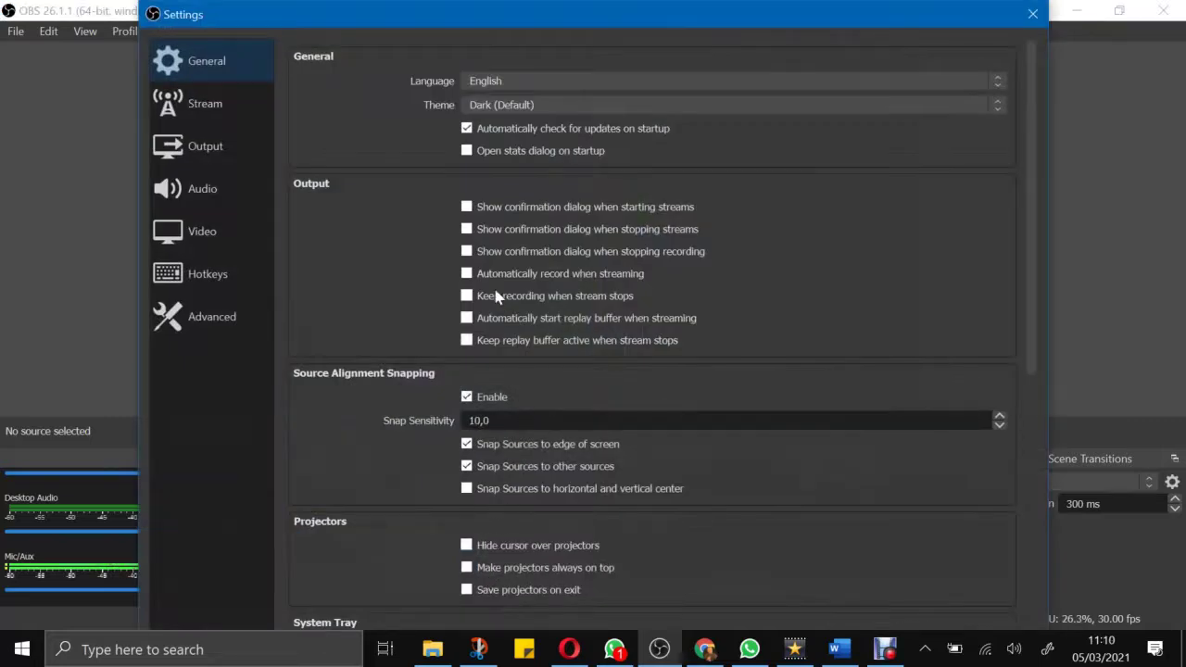
{"action": "left_click", "coordinate": [204, 191]}
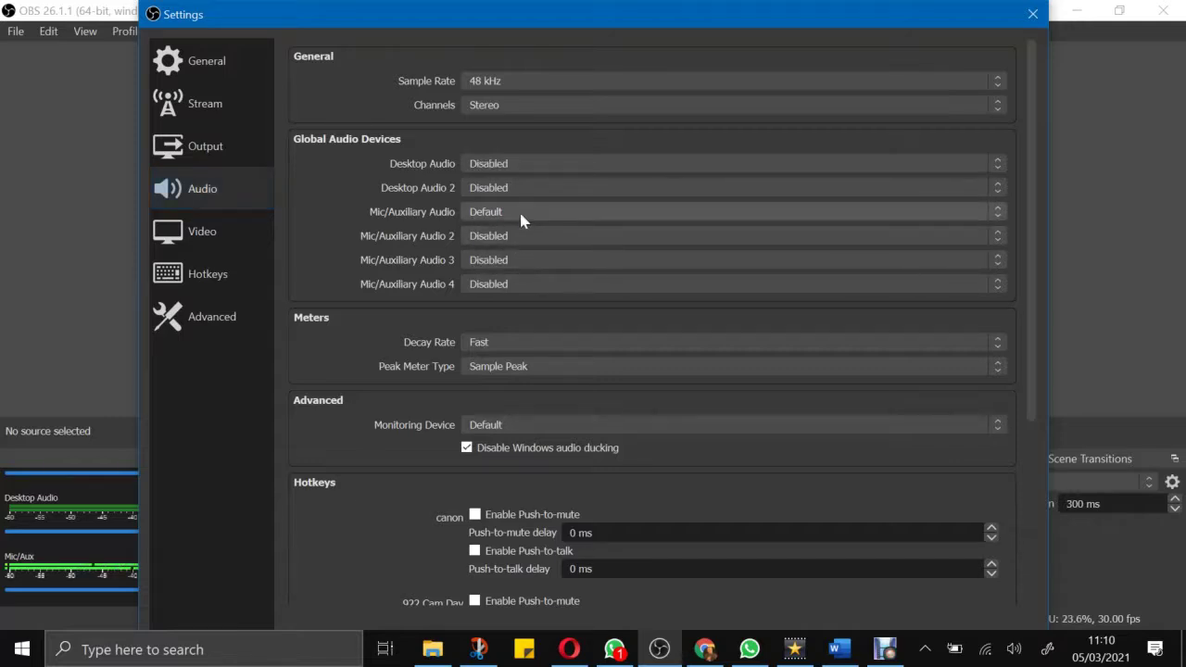
{"action": "left_click", "coordinate": [1002, 214]}
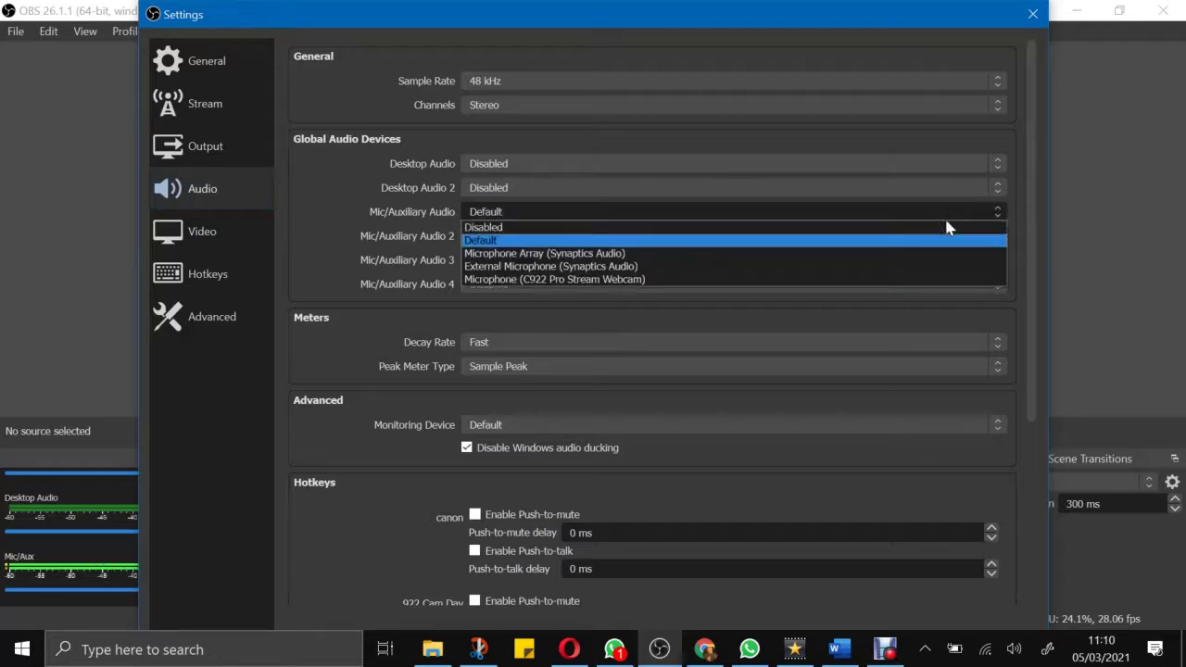
{"action": "left_click", "coordinate": [895, 232]}
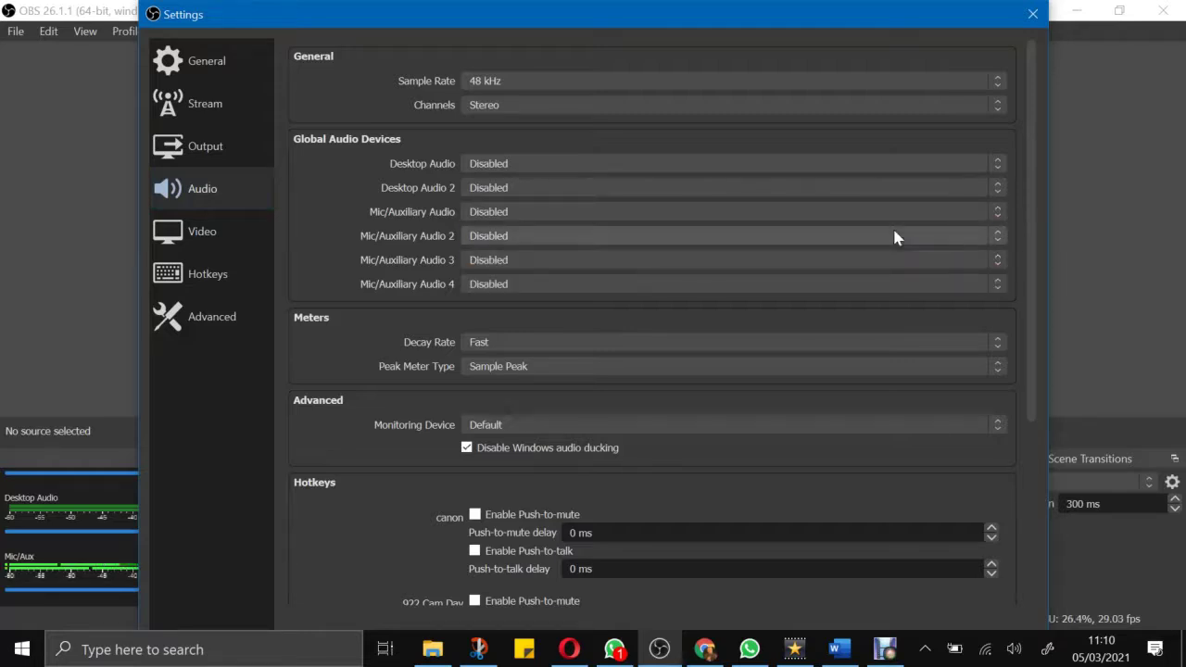
{"action": "left_click_drag", "start_coordinate": [880, 83], "coordinate": [871, 34]}
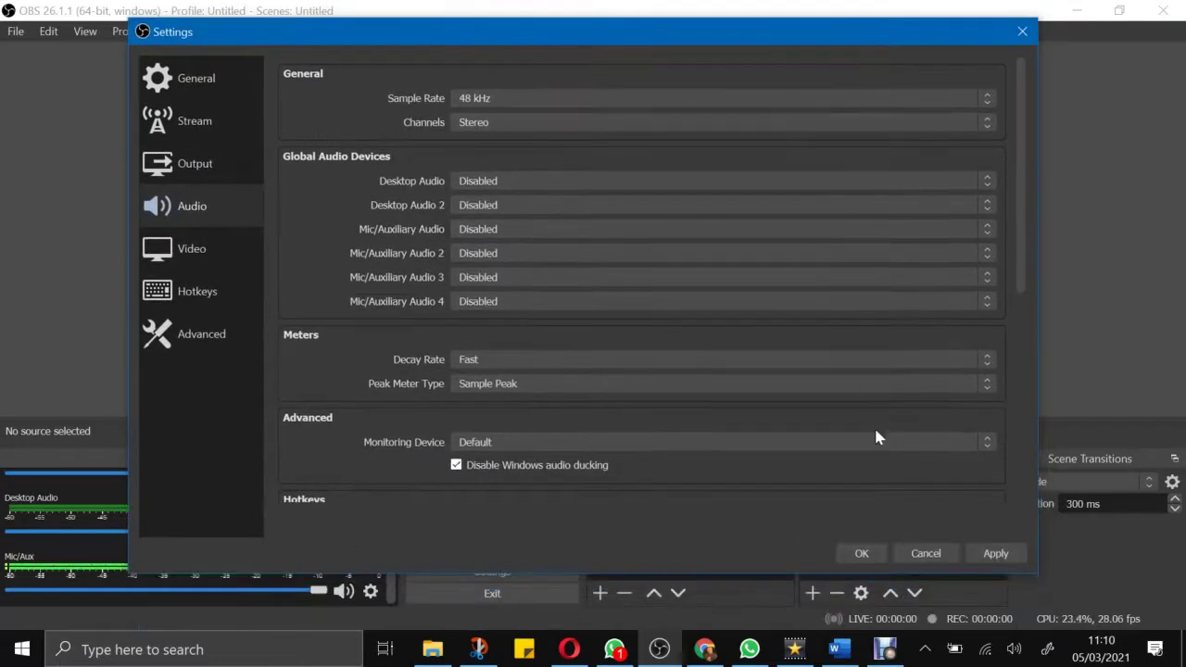
{"action": "left_click", "coordinate": [864, 554]}
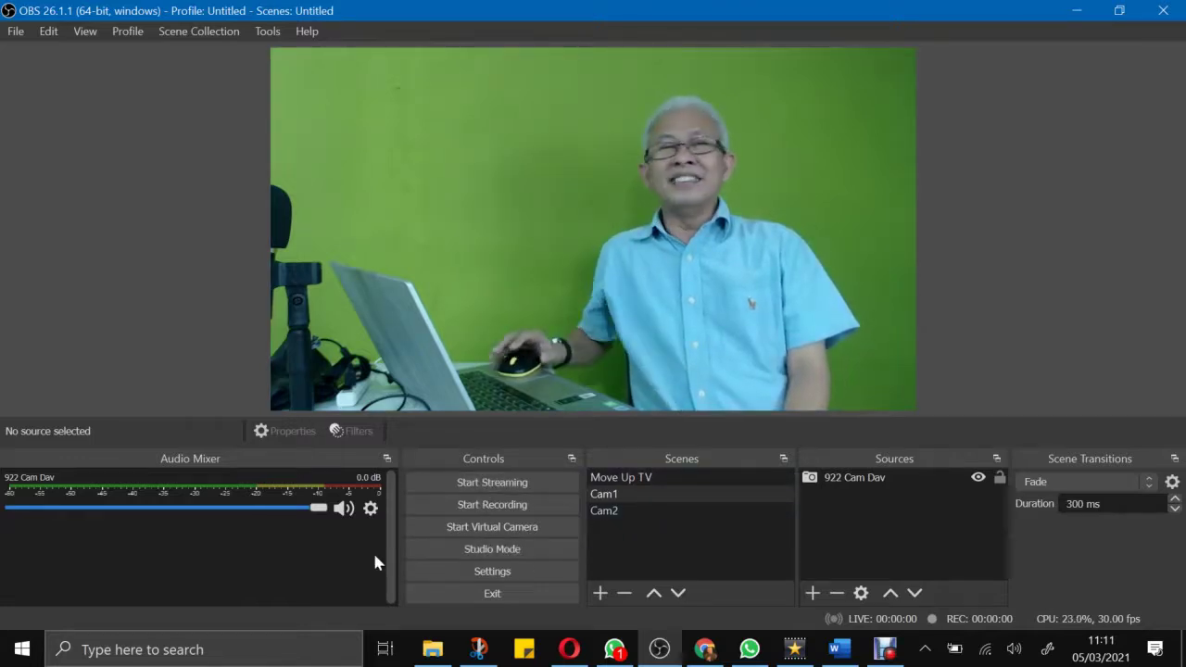
Set the Mic/Auxiliary Audio device to Microphone Array (Synaptics Audio) and save the audio settings
{"action": "left_click", "coordinate": [491, 572]}
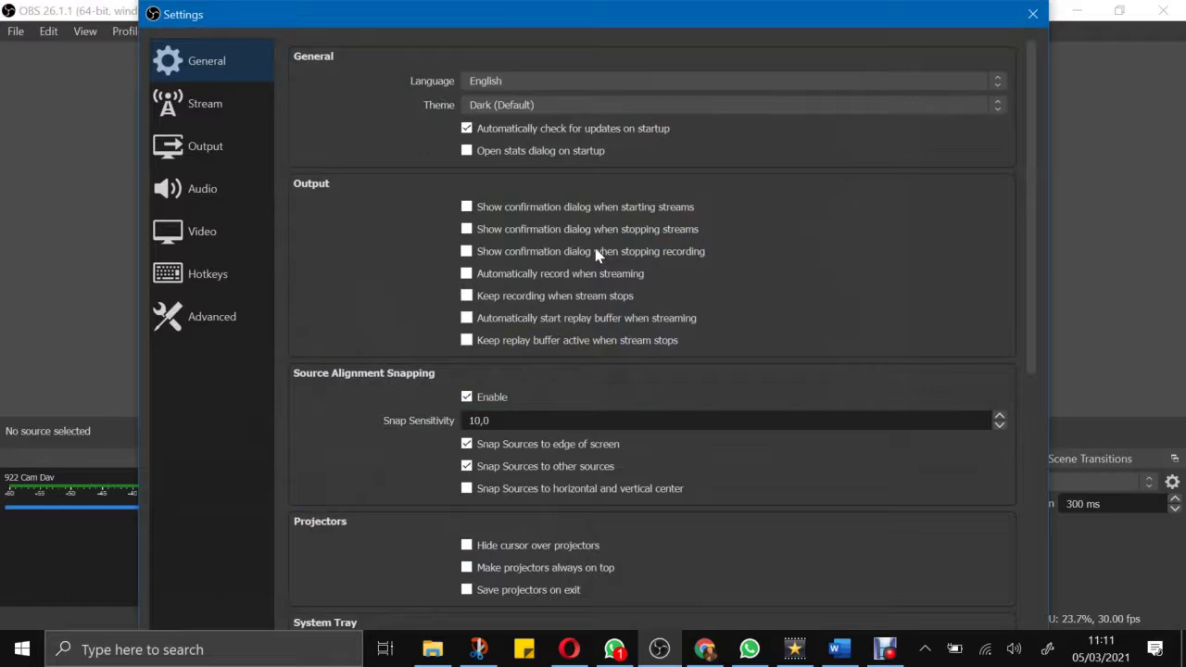
{"action": "left_click", "coordinate": [197, 191]}
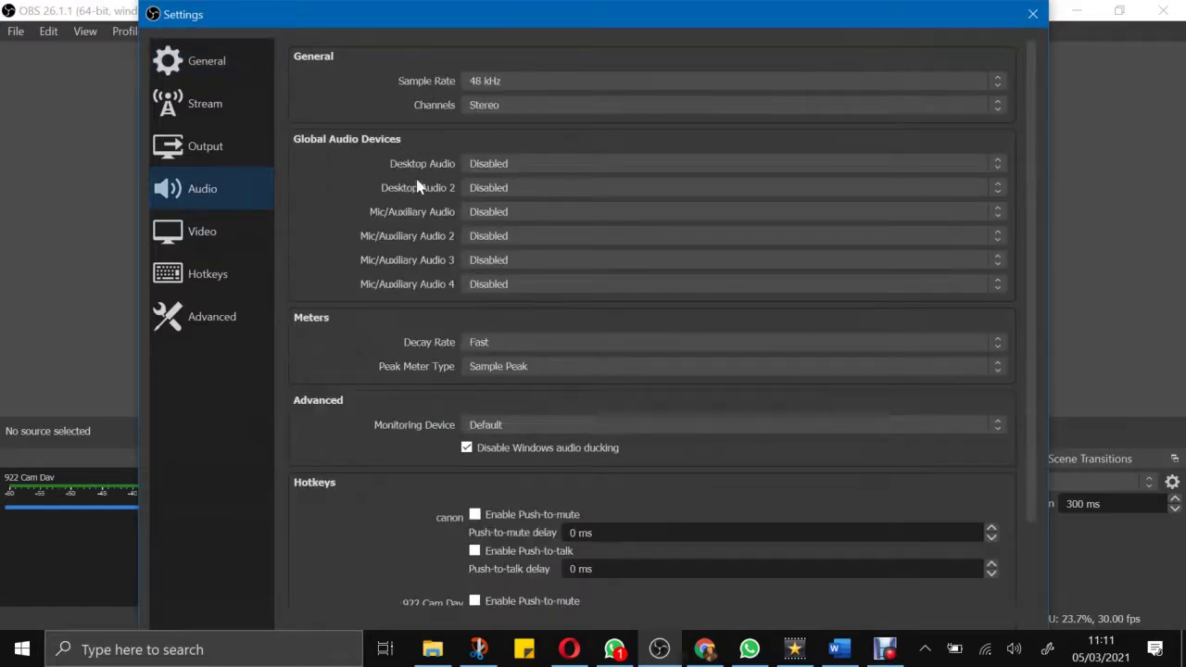
{"action": "left_click", "coordinate": [529, 213]}
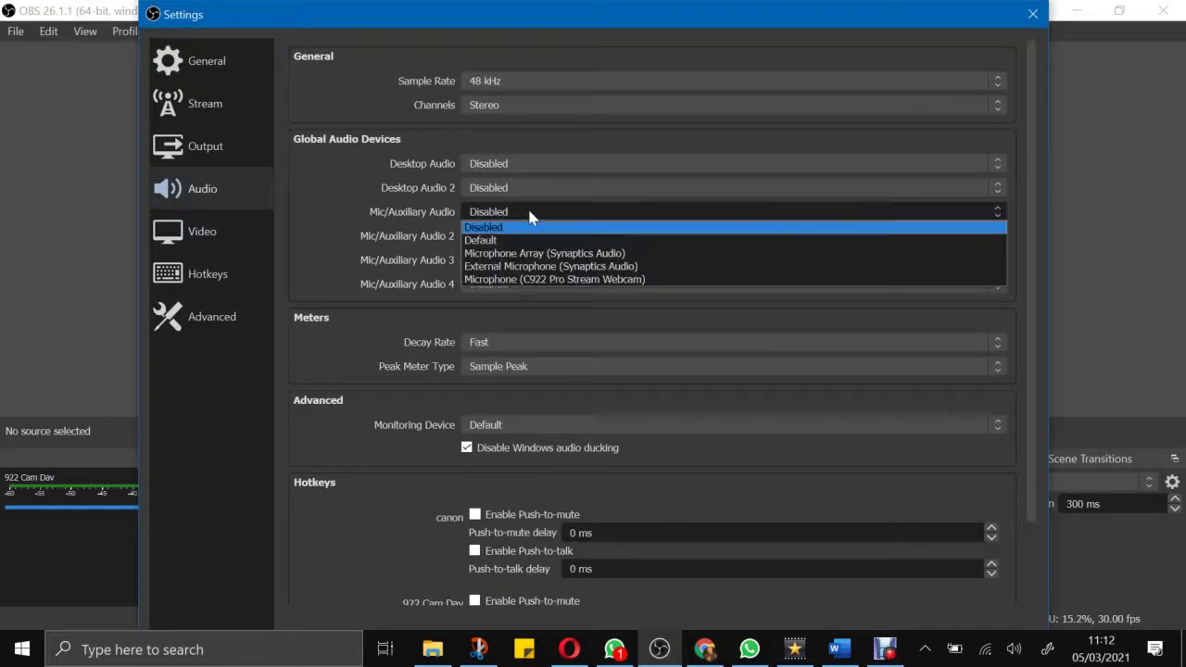
{"action": "left_click", "coordinate": [650, 258]}
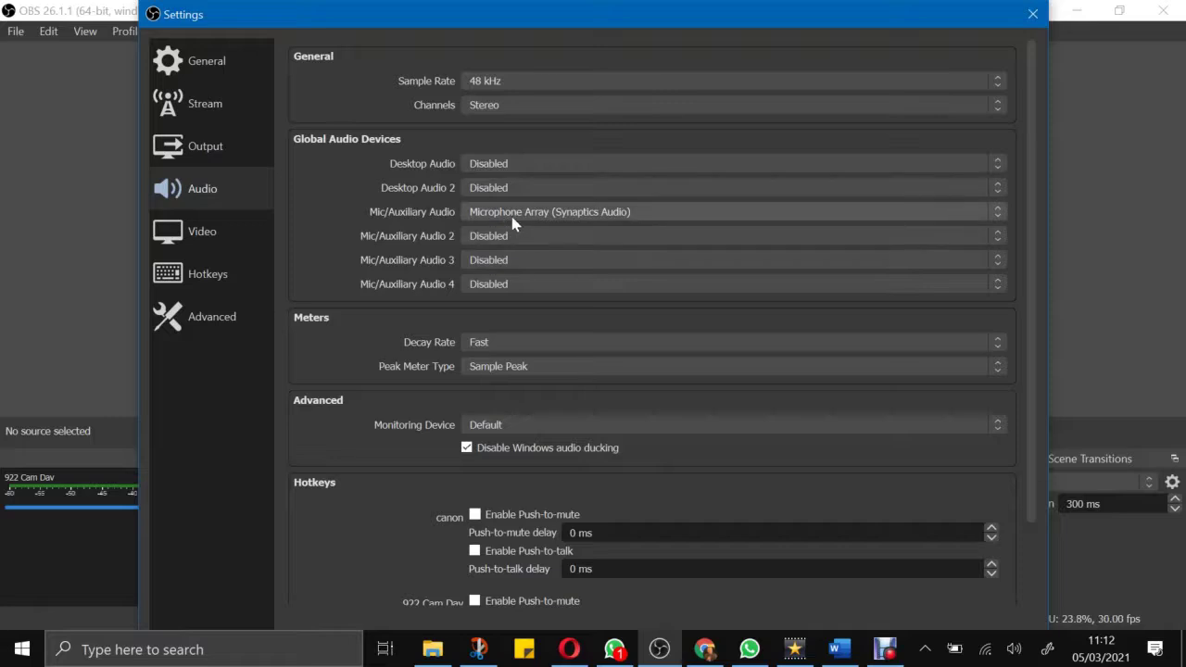
{"action": "left_click_drag", "start_coordinate": [682, 142], "coordinate": [686, 26]}
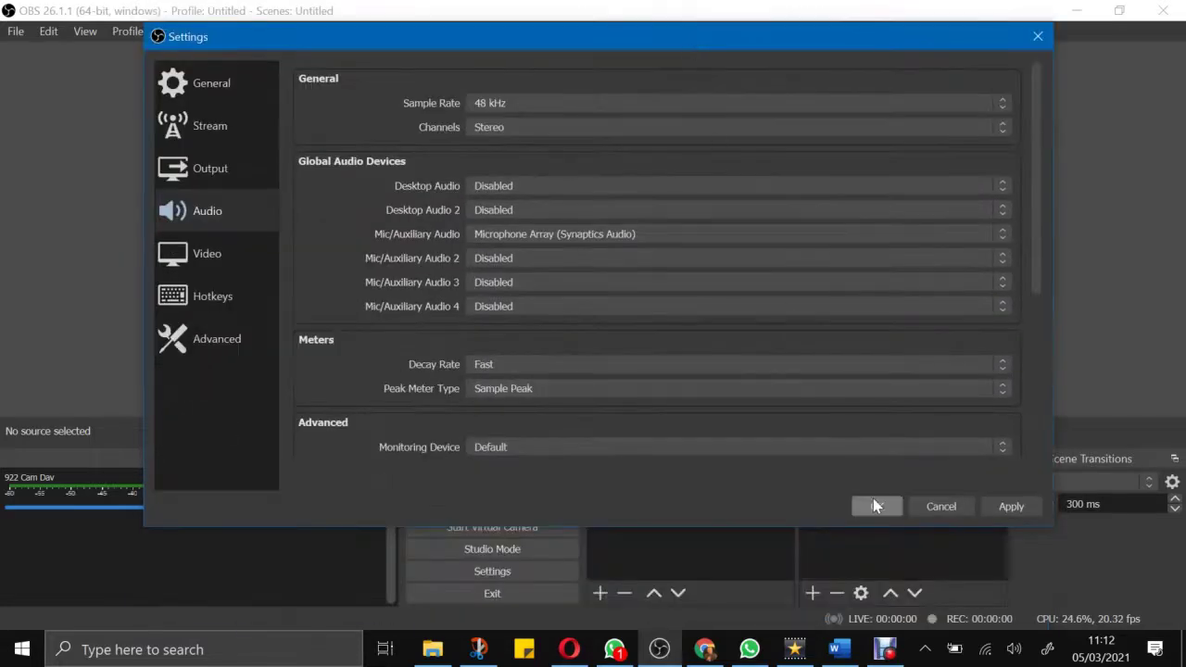
{"action": "left_click", "coordinate": [1023, 506]}
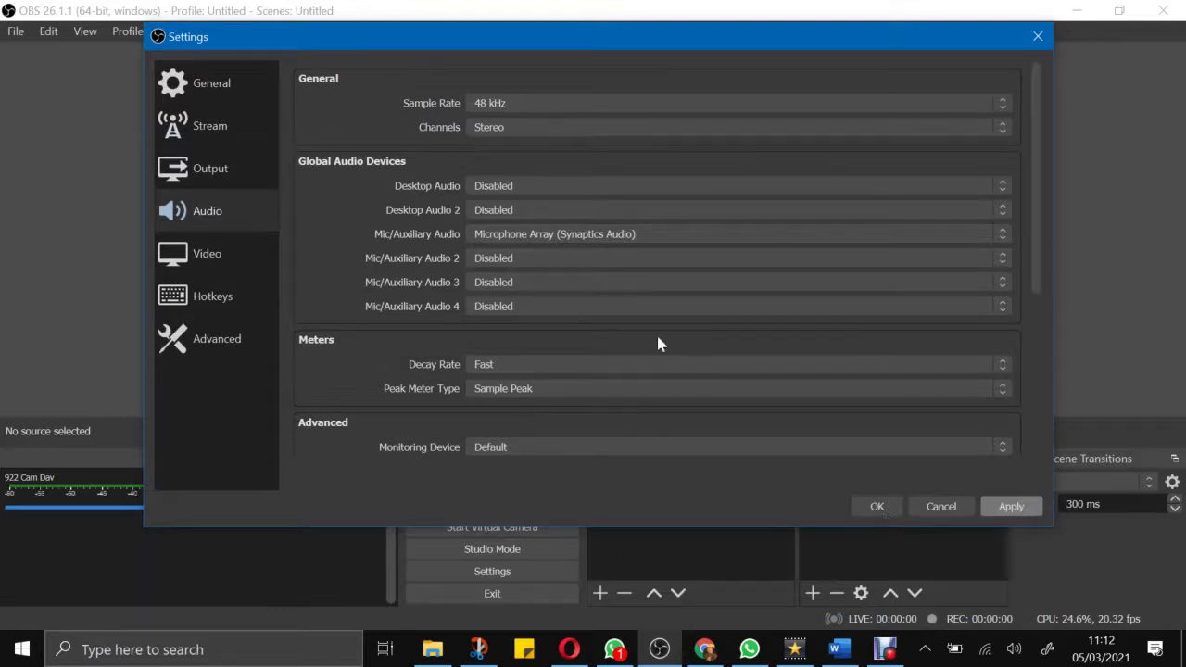
{"action": "left_click", "coordinate": [879, 507]}
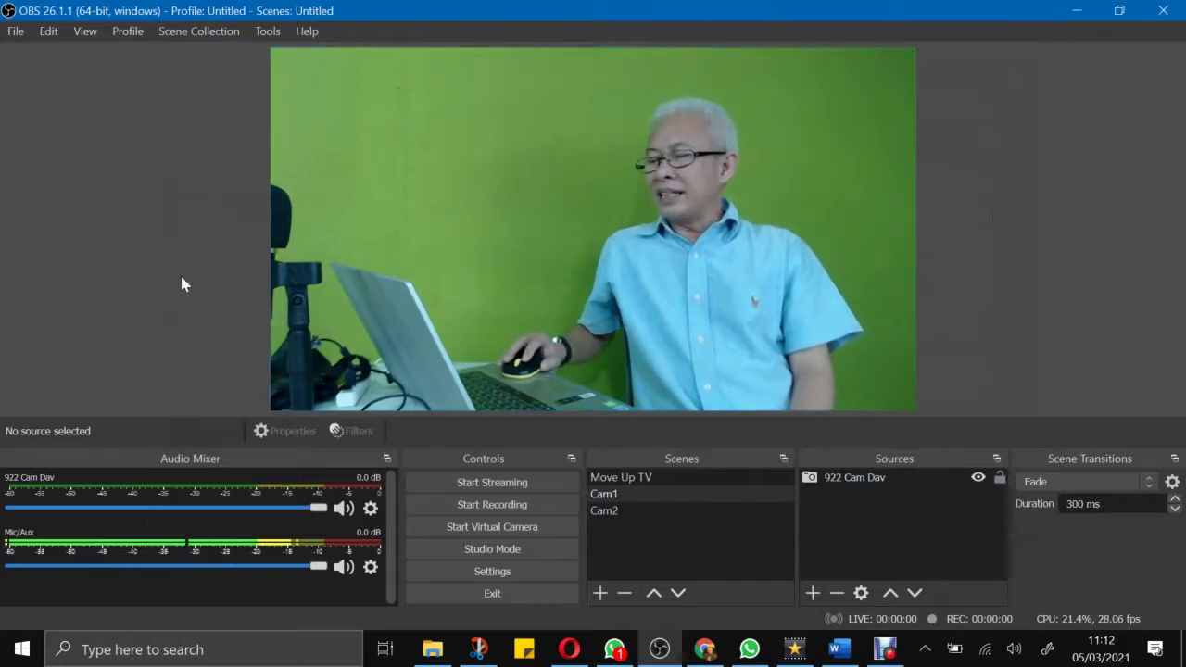
Record a short test clip of the Cam1 scene and play it back from the EditingProject folder with the volume raised
{"action": "left_click", "coordinate": [517, 512]}
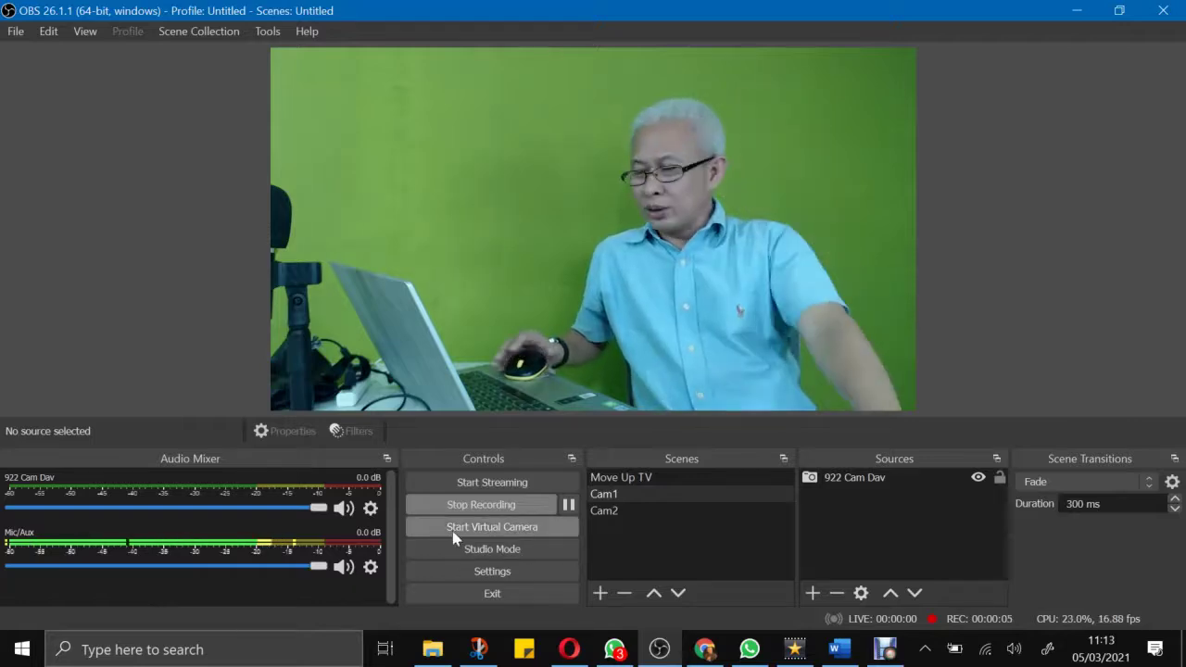
{"action": "left_click", "coordinate": [495, 508]}
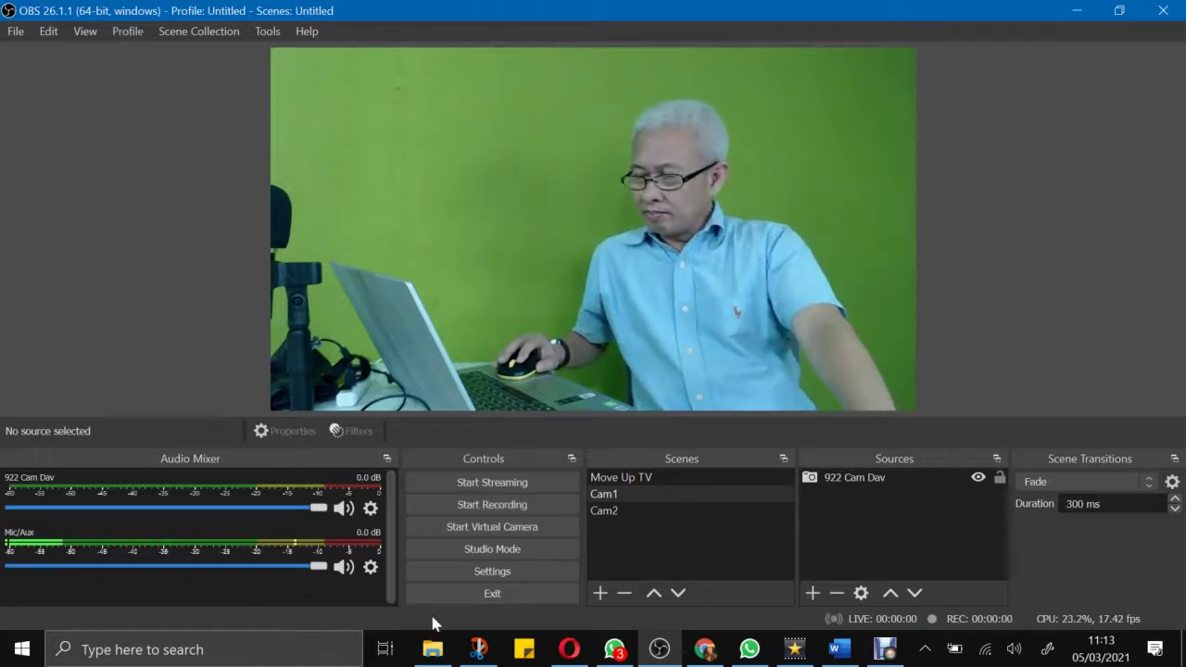
{"action": "left_click", "coordinate": [431, 649]}
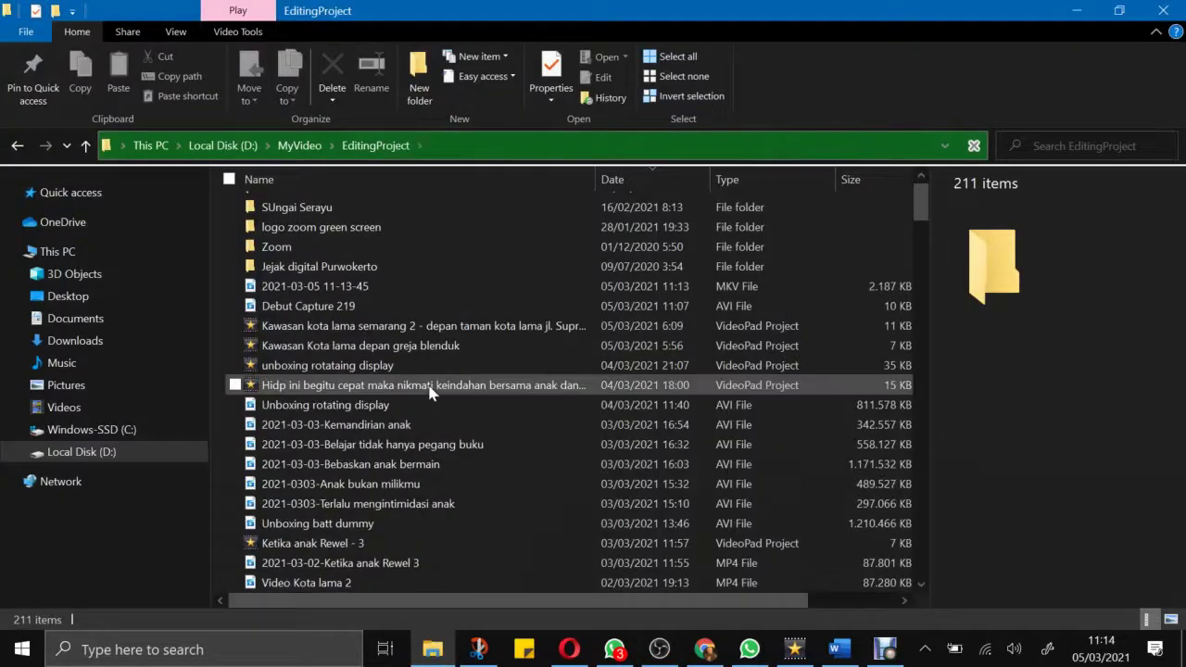
{"action": "double_click", "coordinate": [428, 289]}
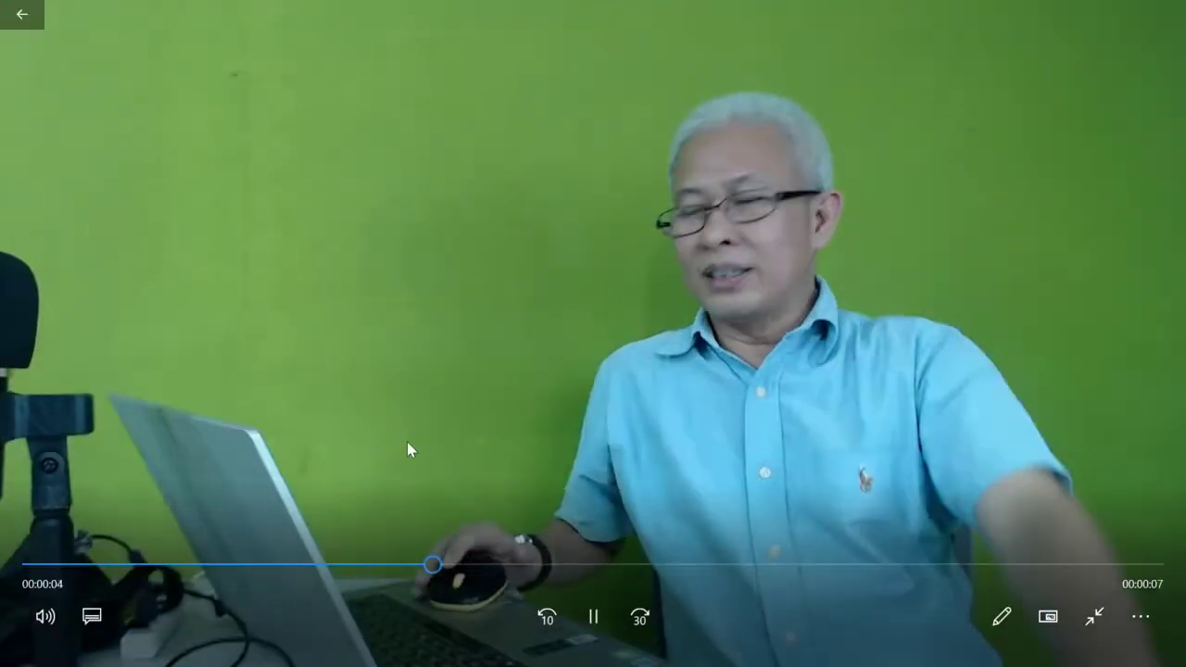
{"action": "key", "text": "XF86AudioRaiseVolume"}
{"action": "key", "text": "XF86AudioRaiseVolume"}
{"action": "key", "text": "XF86AudioRaiseVolume"}
{"action": "key", "text": "XF86AudioRaiseVolume"}
{"action": "key", "text": "XF86AudioRaiseVolume"}
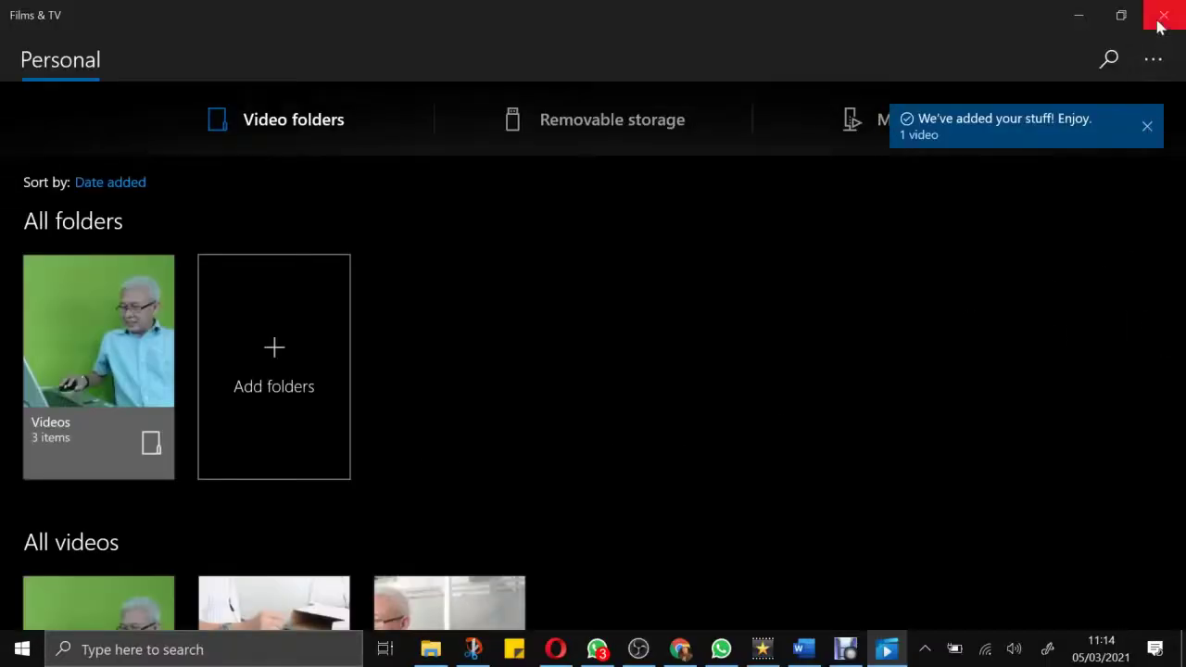
{"action": "left_click", "coordinate": [1159, 17]}
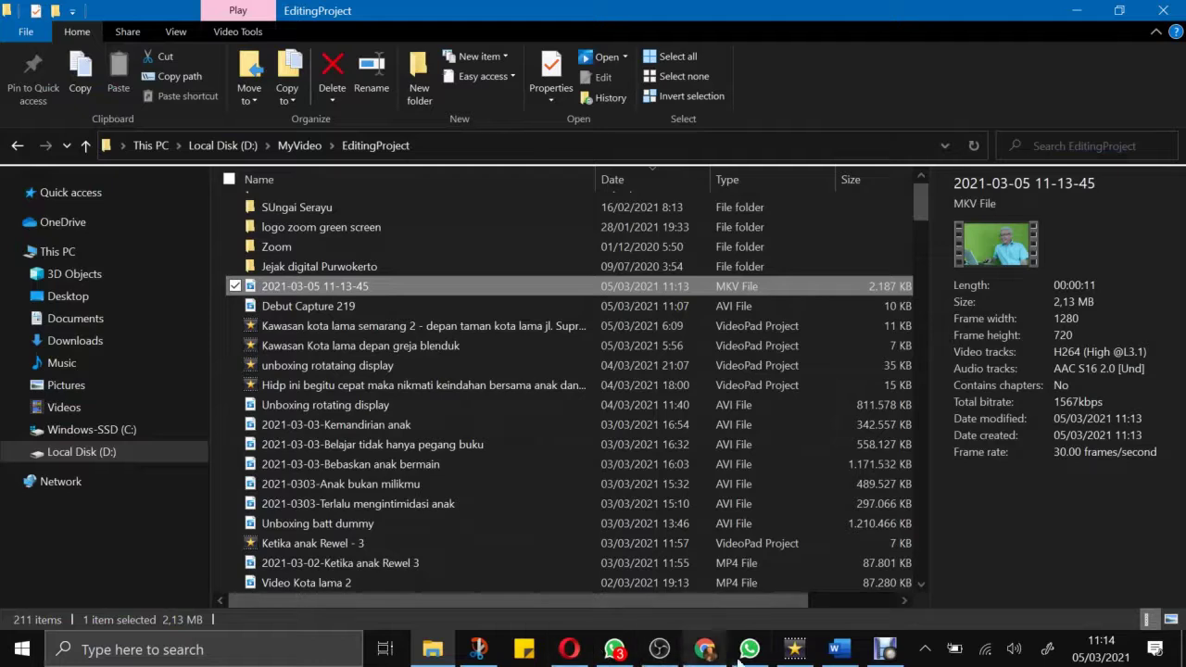
Switch back to OBS, disable Mic/Auxiliary Audio, set the peak meter type to True Peak (Higher CPU usage), and save the settings
{"action": "left_click", "coordinate": [674, 656]}
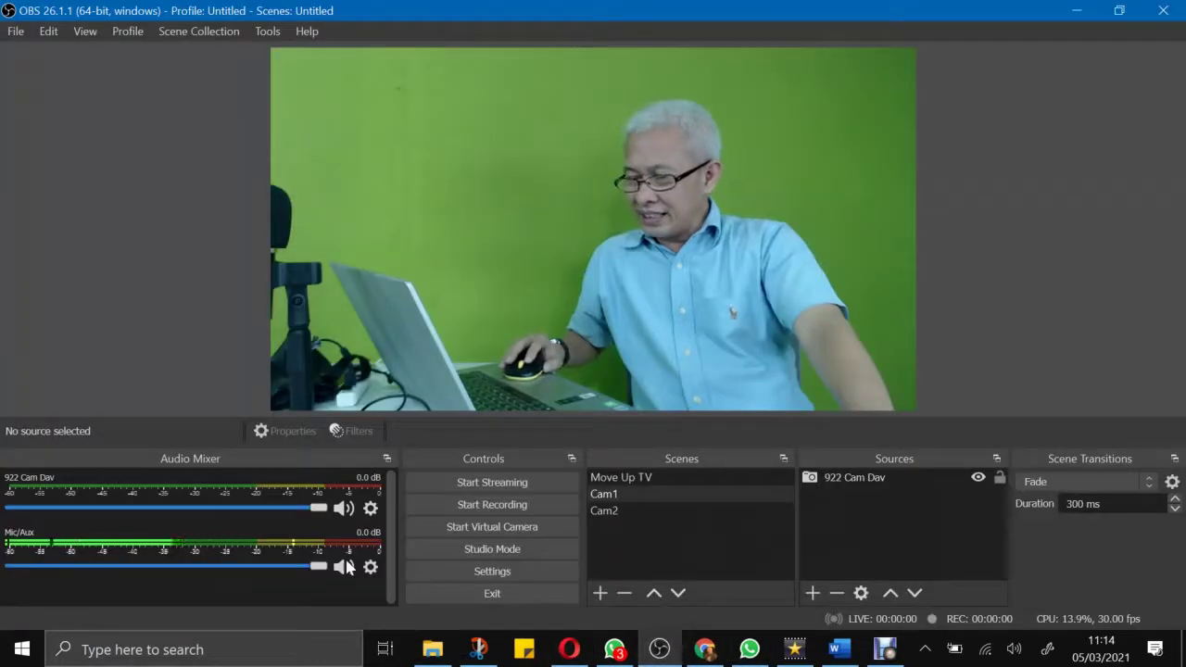
{"action": "left_click", "coordinate": [483, 575]}
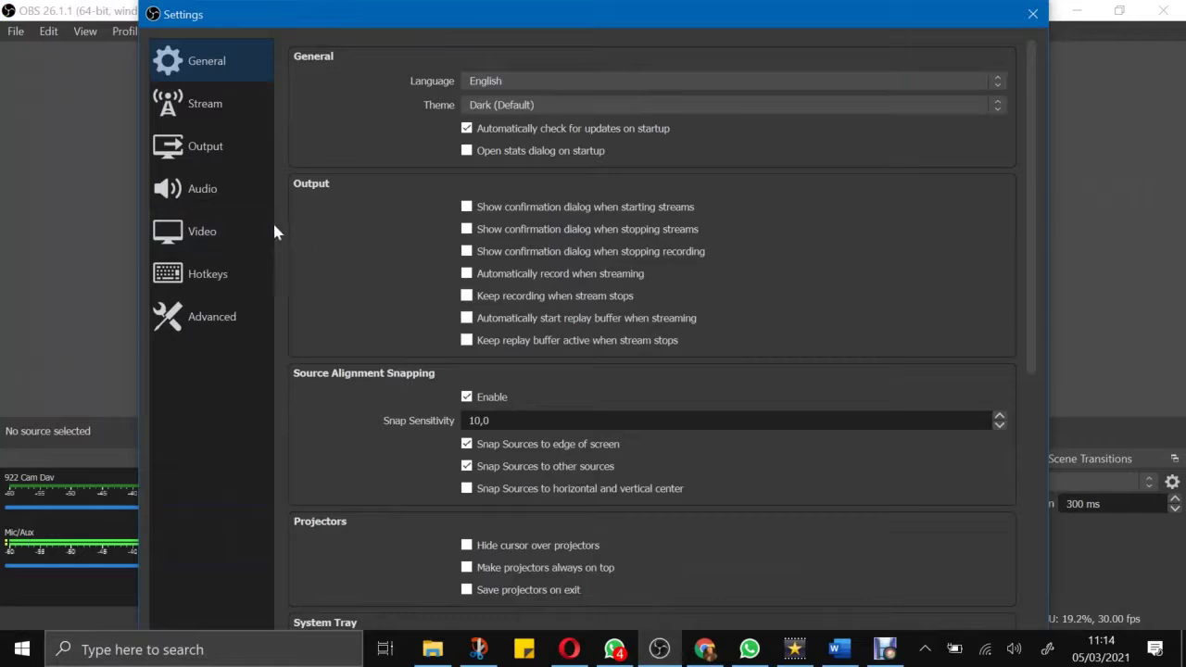
{"action": "left_click", "coordinate": [210, 190]}
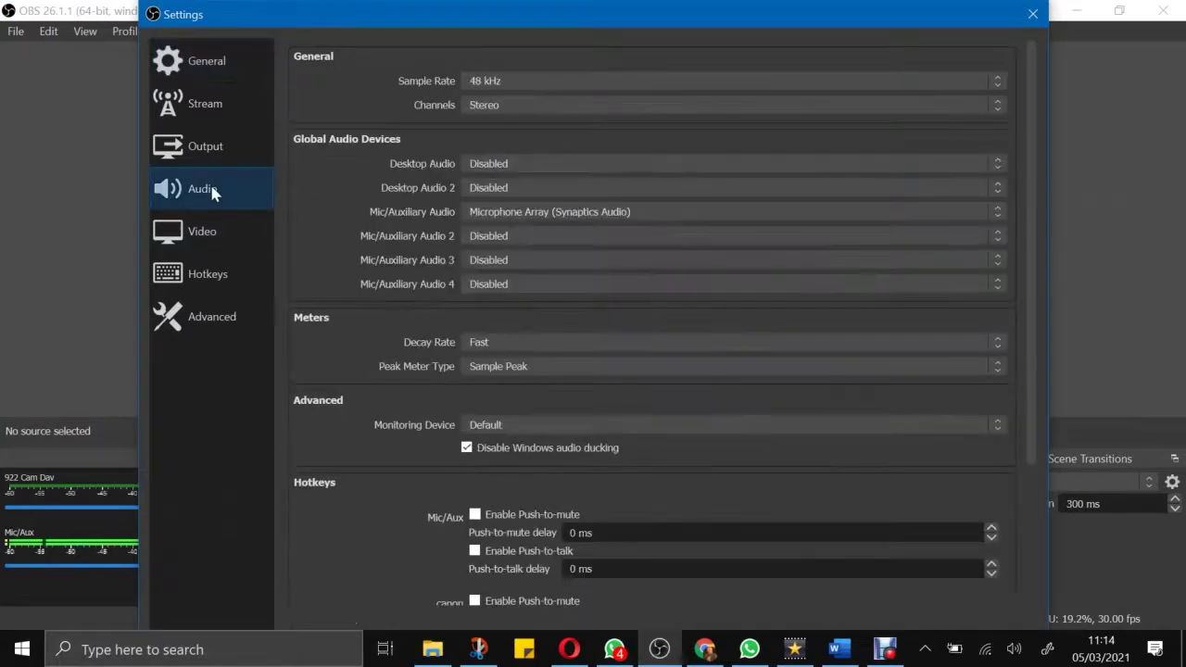
{"action": "left_click", "coordinate": [489, 215]}
{"action": "left_click", "coordinate": [491, 228]}
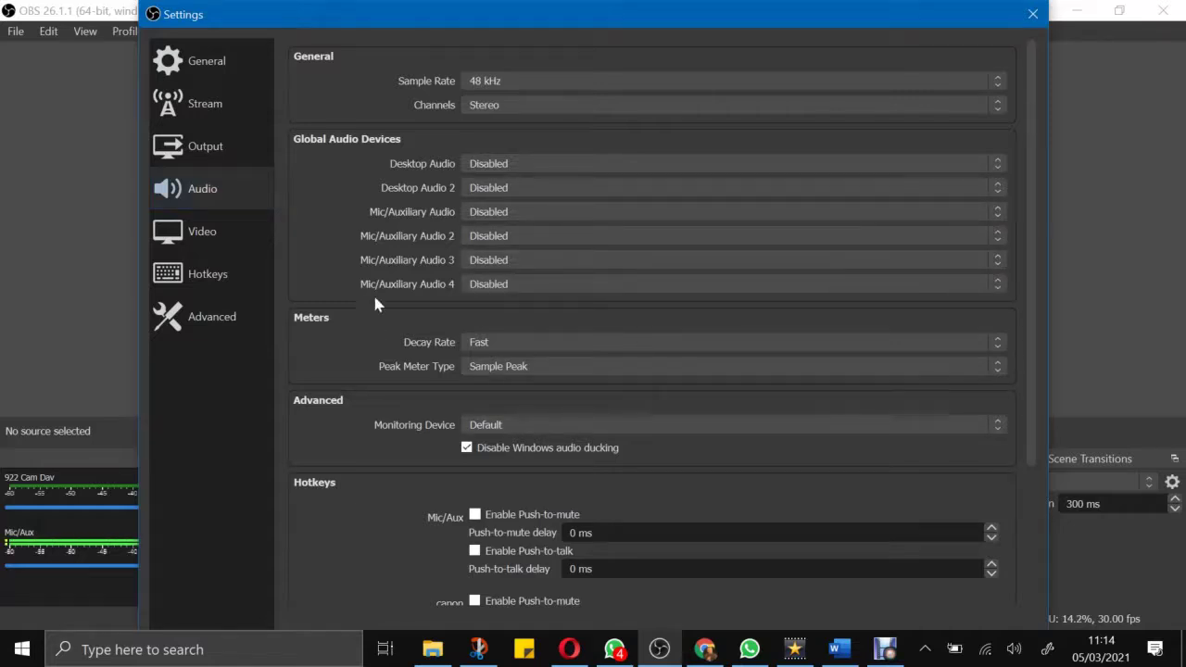
{"action": "scroll", "coordinate": [729, 327], "scroll_direction": "down", "scroll_amount": 3}
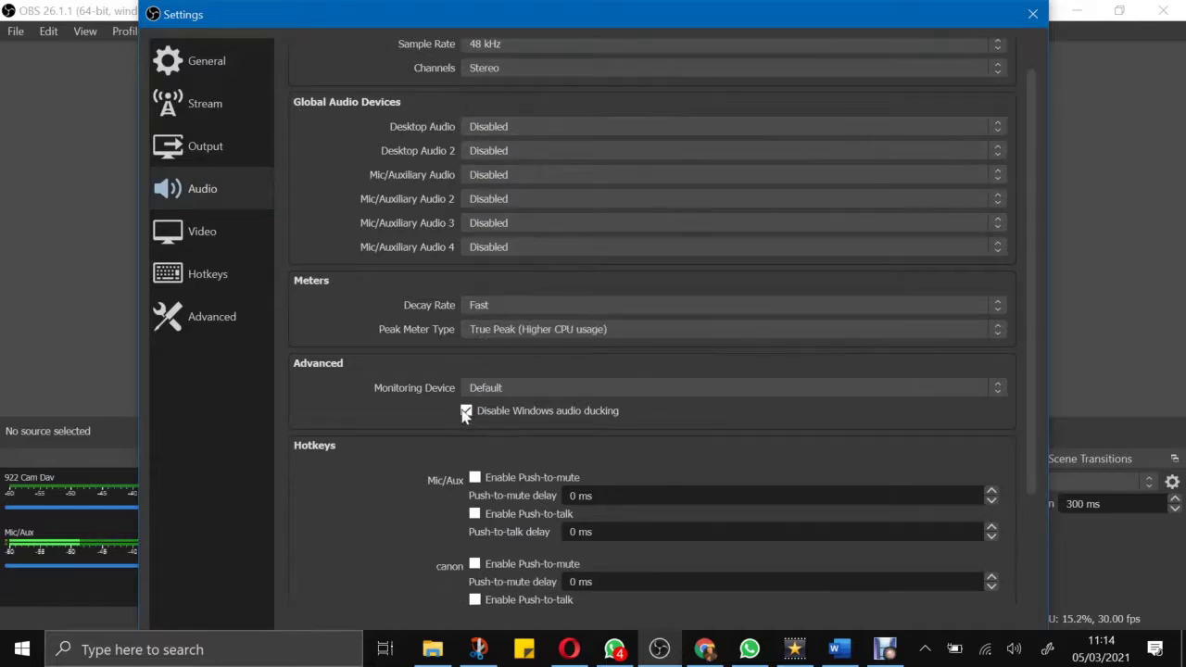
{"action": "scroll", "coordinate": [436, 434], "scroll_direction": "down", "scroll_amount": 5}
{"action": "scroll", "coordinate": [415, 449], "scroll_direction": "up", "scroll_amount": 5}
{"action": "mouse_move", "coordinate": [729, 14]}
{"action": "left_mouse_down"}
{"action": "mouse_move", "coordinate": [729, 34]}
{"action": "mouse_move", "coordinate": [727, 8]}
{"action": "left_mouse_up"}
{"action": "left_click", "coordinate": [866, 508]}
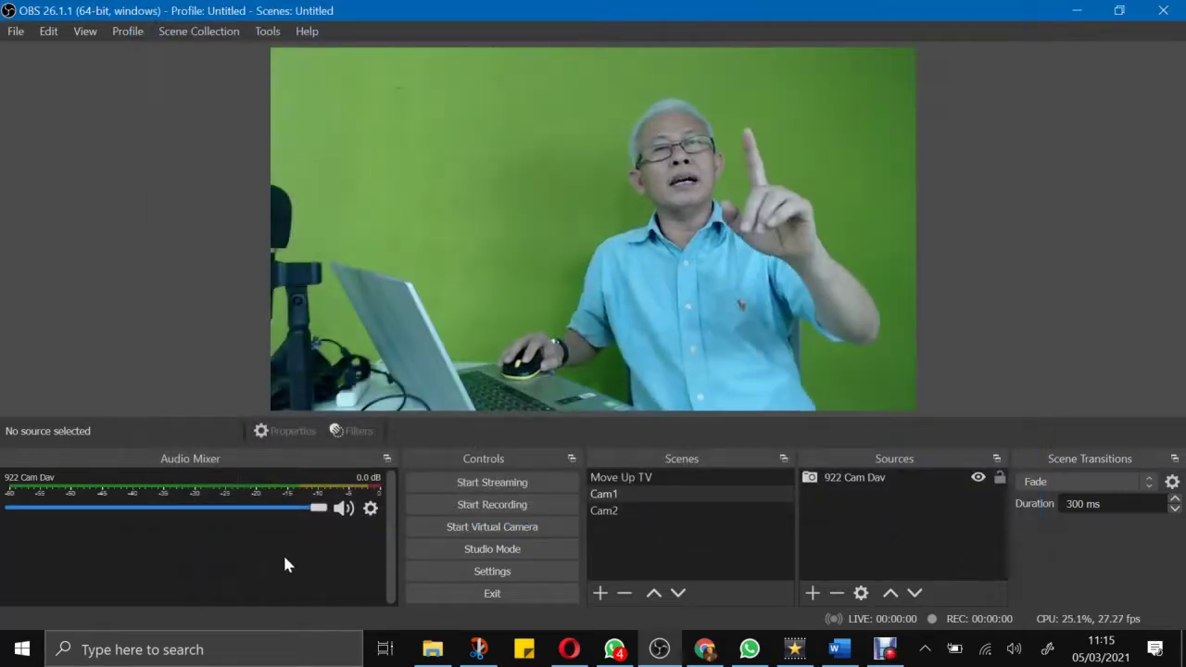
Record a second test clip with the microphone disabled and play back the new MKV file from the EditingProject folder
{"action": "left_click", "coordinate": [491, 508]}
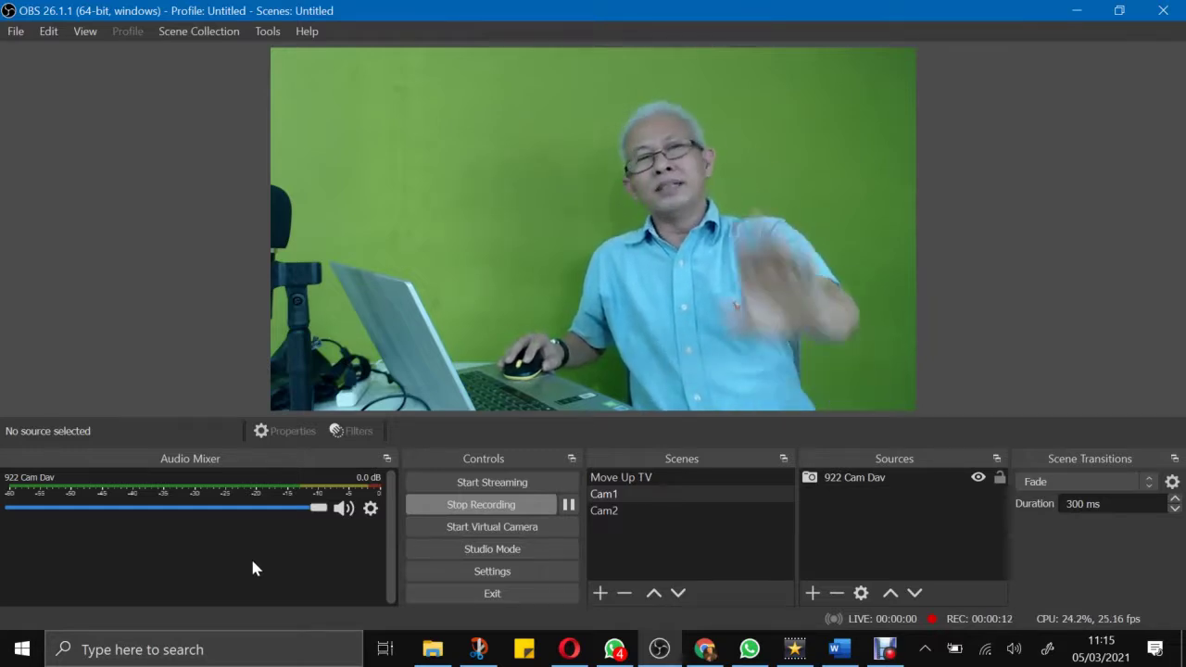
{"action": "left_click", "coordinate": [524, 506]}
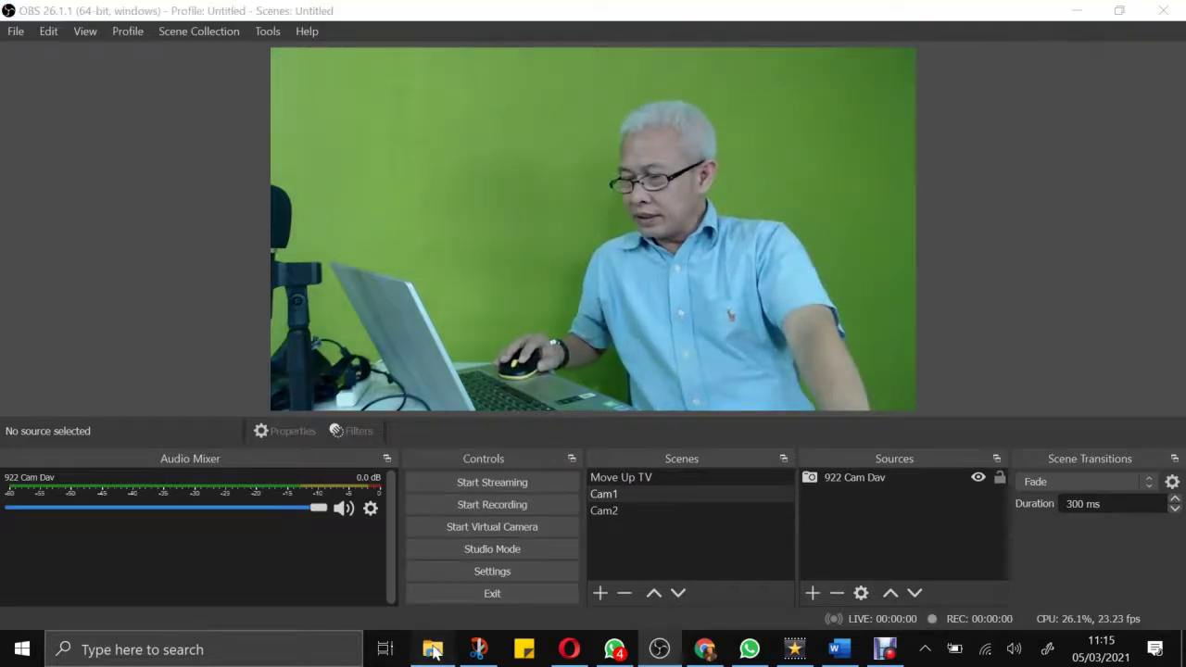
{"action": "left_click", "coordinate": [433, 649]}
{"action": "left_click", "coordinate": [435, 291]}
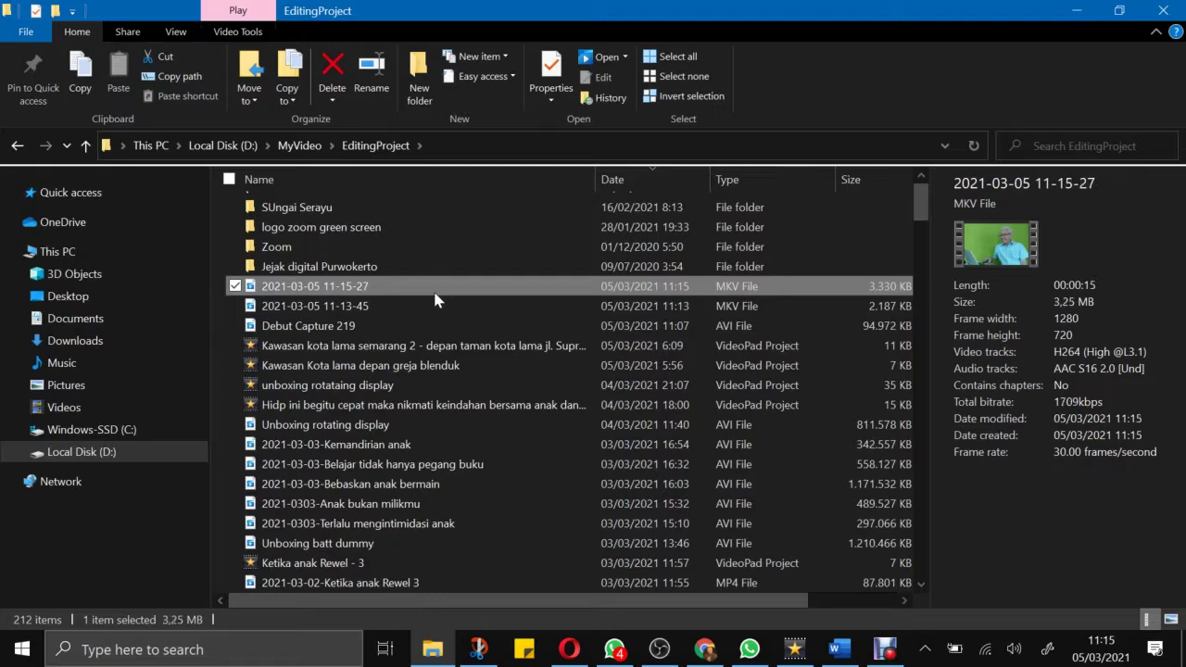
{"action": "double_click", "coordinate": [434, 300]}
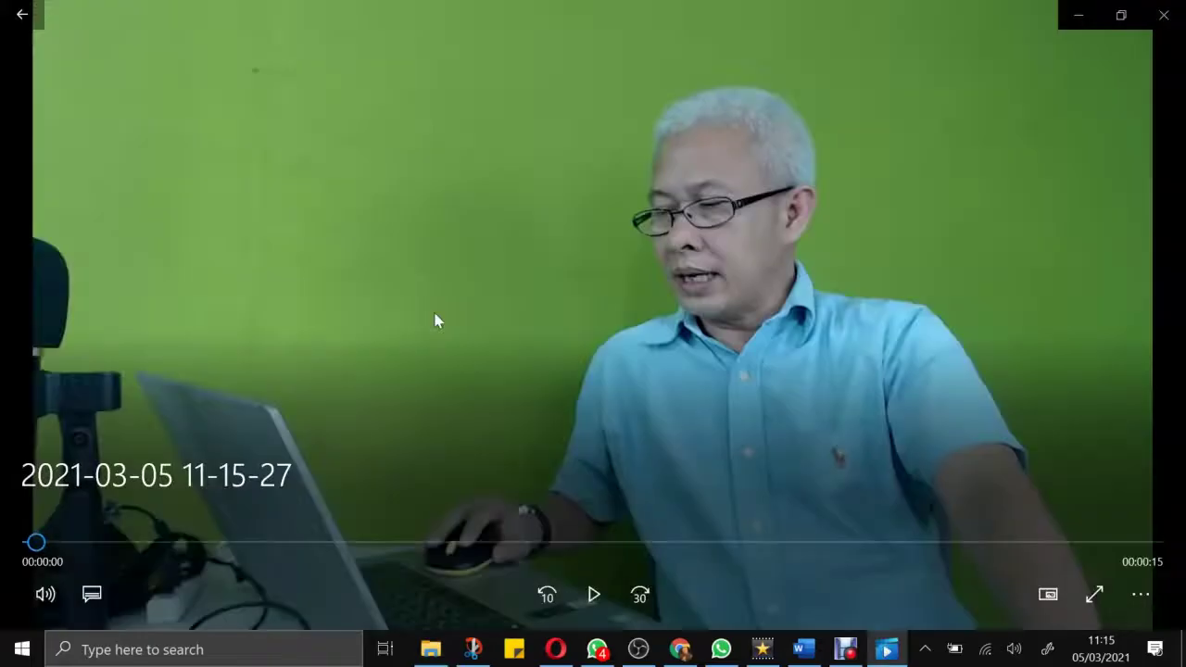
{"action": "double_click", "coordinate": [167, 529]}
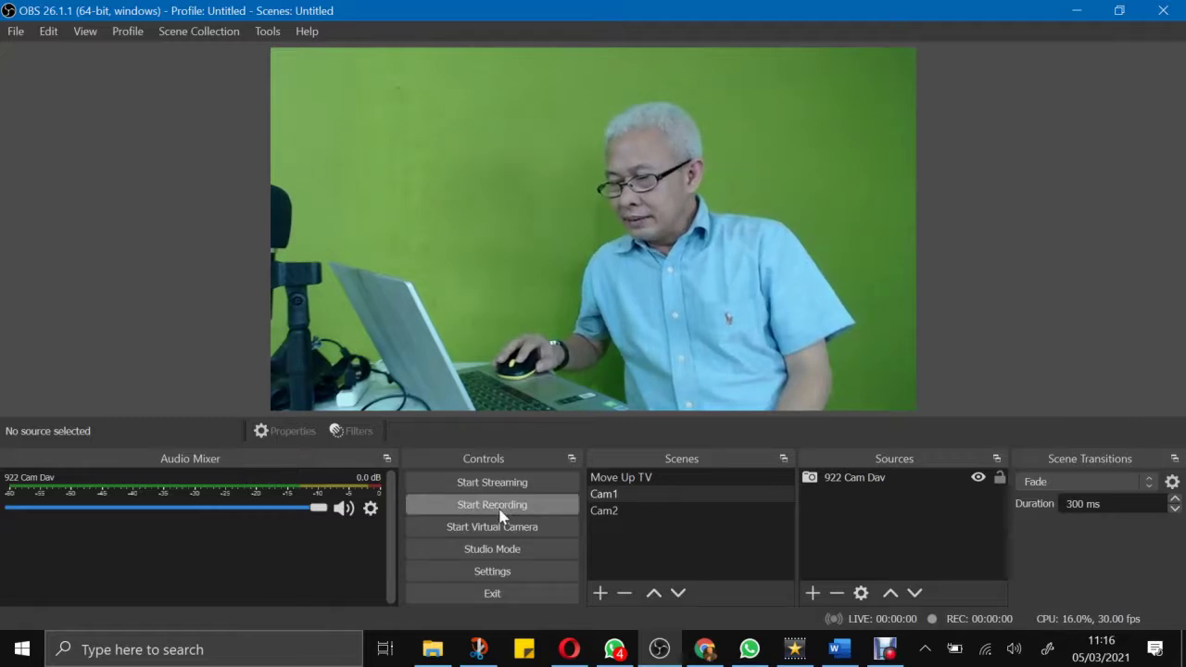
Set Mic/Auxiliary Audio 2 to Microphone Array (Synaptics Audio) in the audio settings and save the change
{"action": "left_click", "coordinate": [492, 572]}
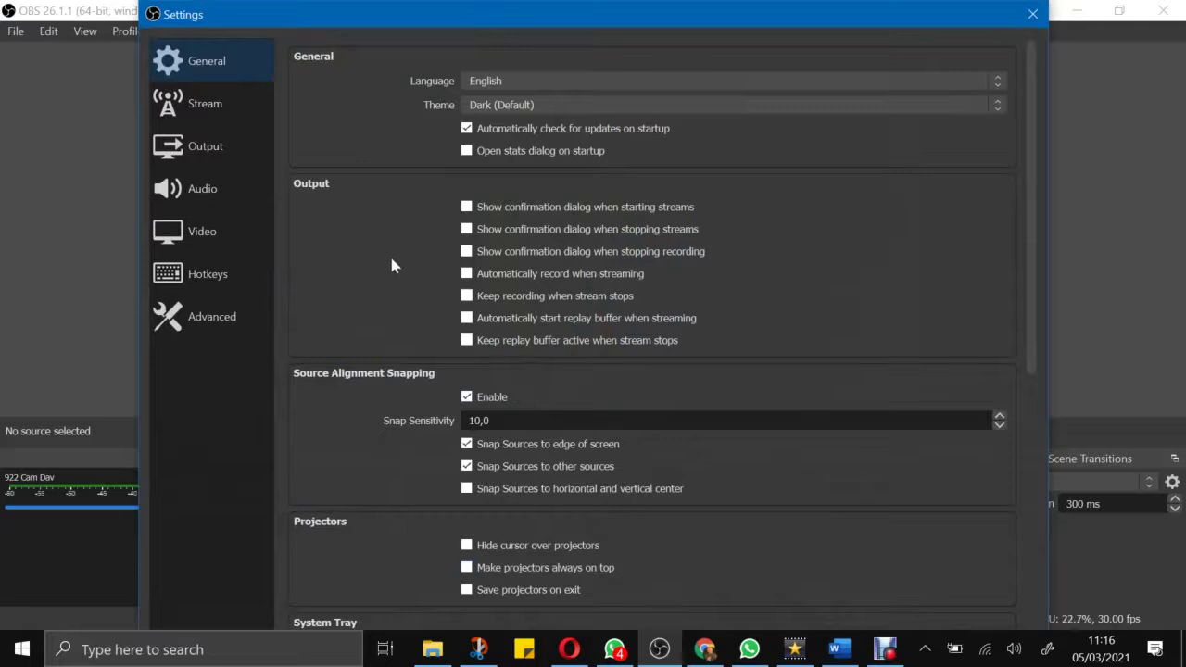
{"action": "left_click", "coordinate": [208, 198]}
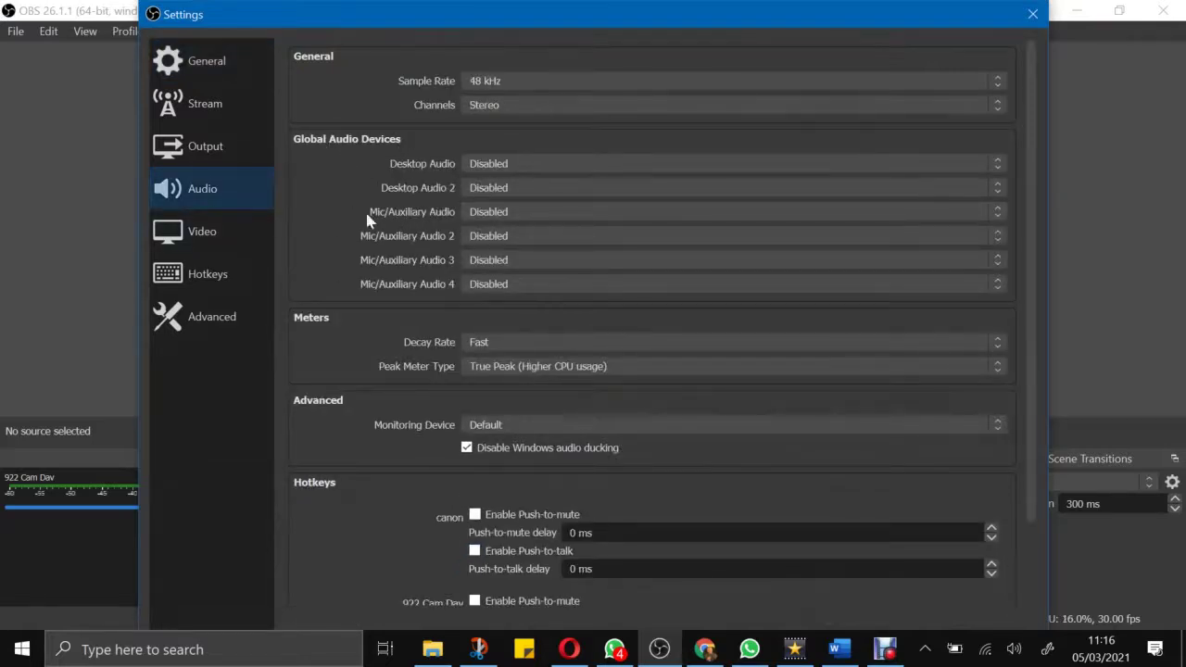
{"action": "left_click", "coordinate": [498, 239]}
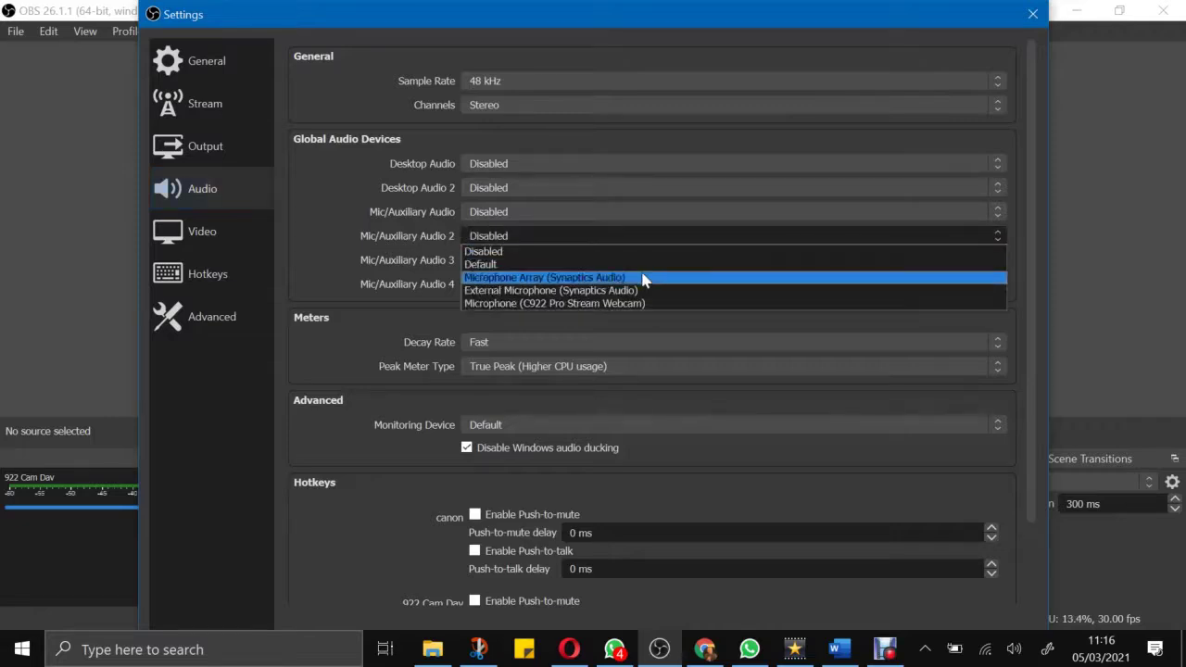
{"action": "left_click", "coordinate": [513, 279]}
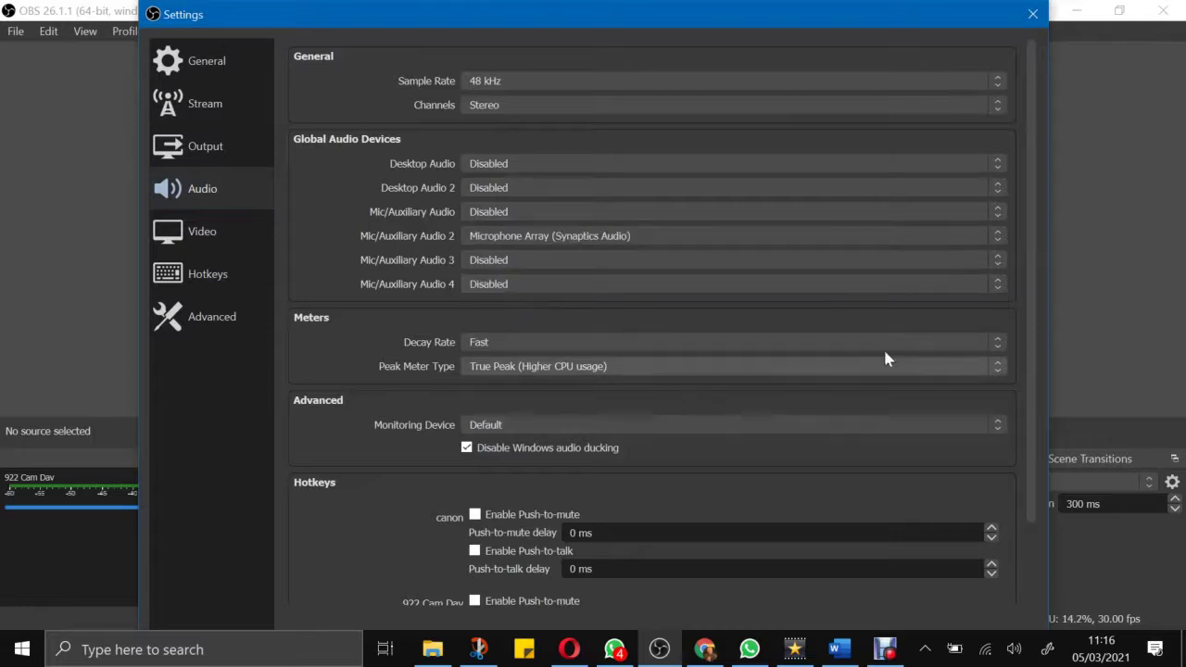
{"action": "scroll", "coordinate": [1014, 445], "scroll_direction": "down", "scroll_amount": 2}
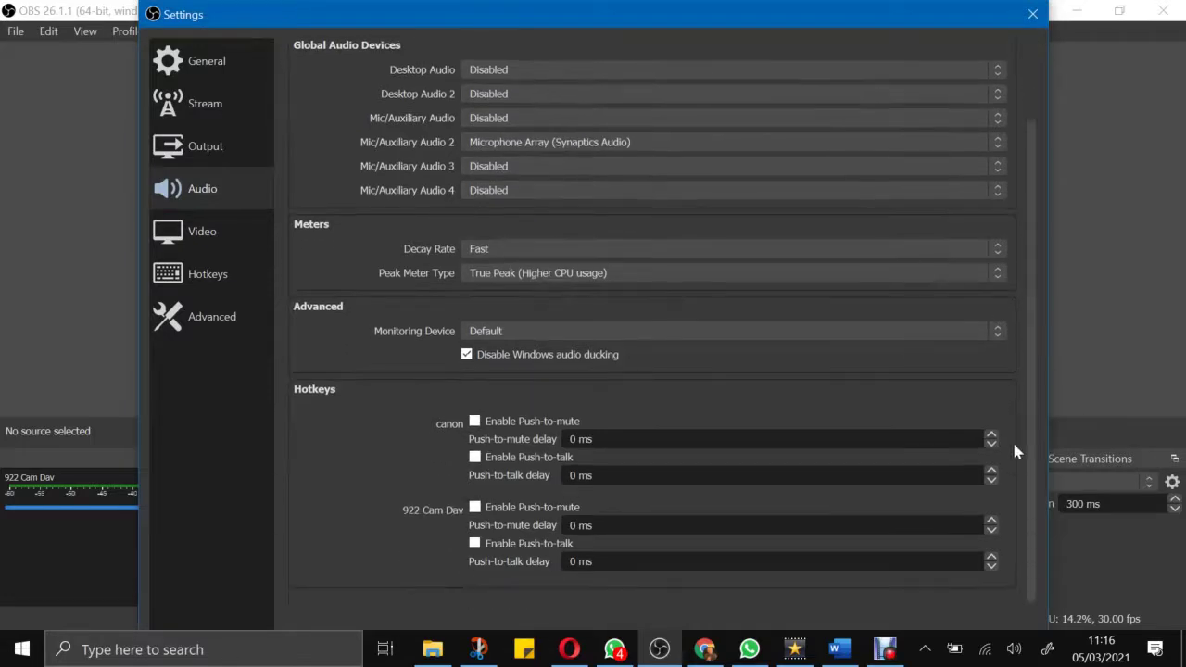
{"action": "scroll", "coordinate": [1012, 371], "scroll_direction": "up", "scroll_amount": 2}
{"action": "left_click_drag", "start_coordinate": [857, 5], "coordinate": [825, 67]}
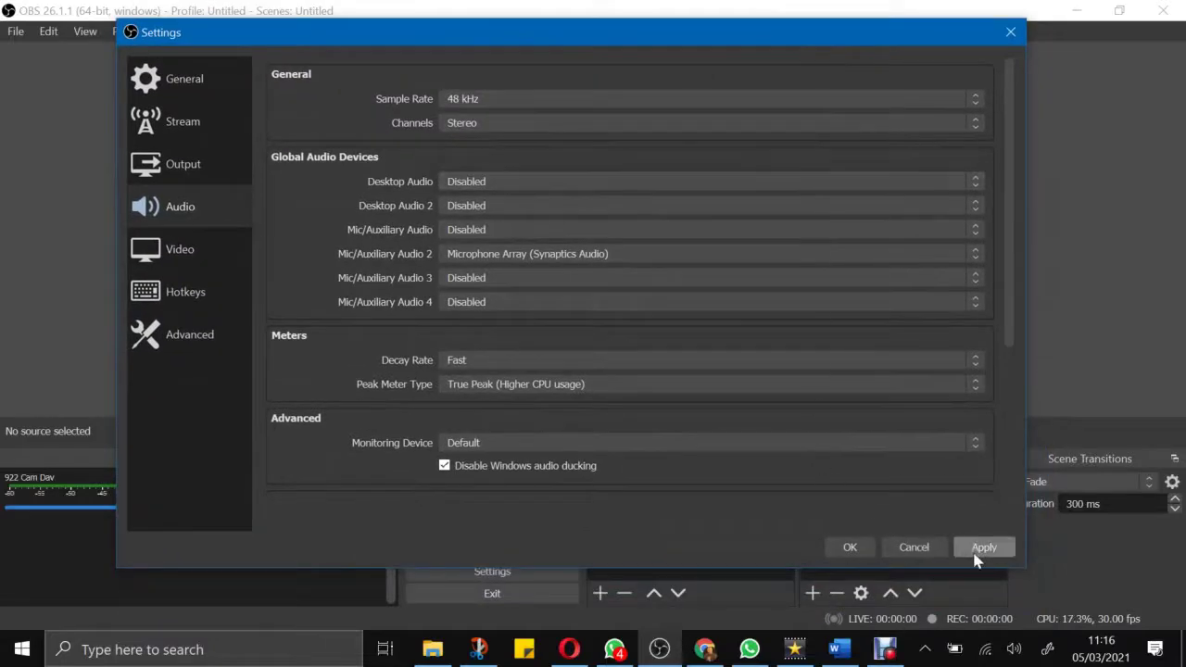
{"action": "left_click", "coordinate": [818, 548]}
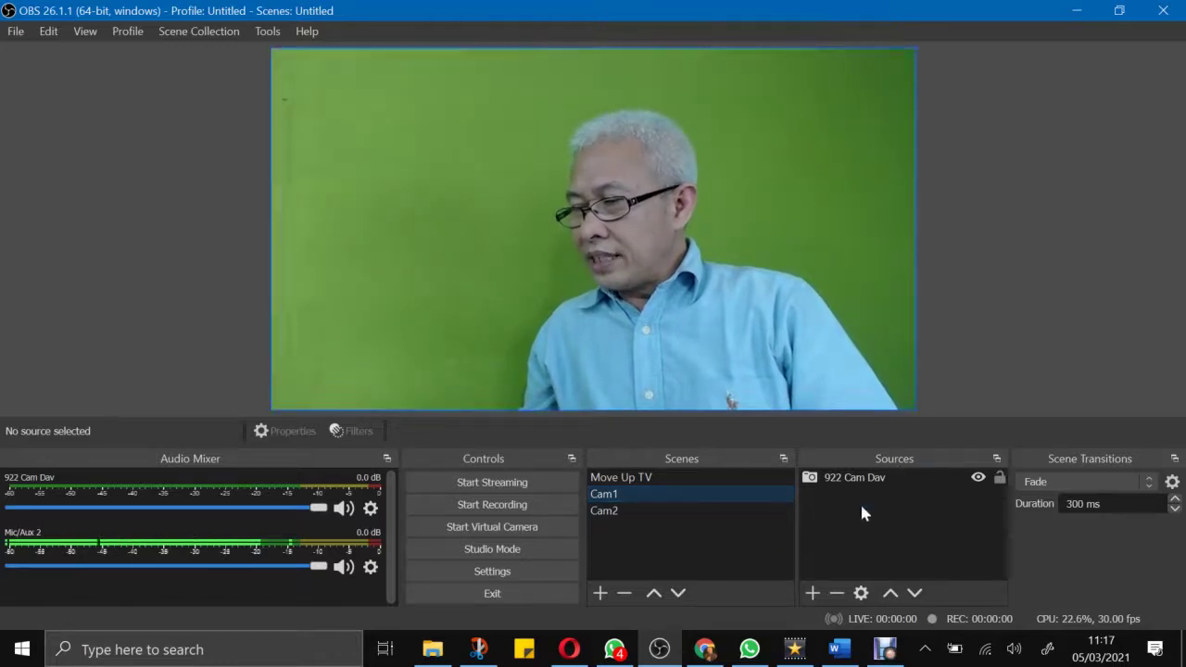
Add a new Audio Input Capture source named "Mic C922 Dev" to the Cam1 scene
{"action": "left_click", "coordinate": [813, 594]}
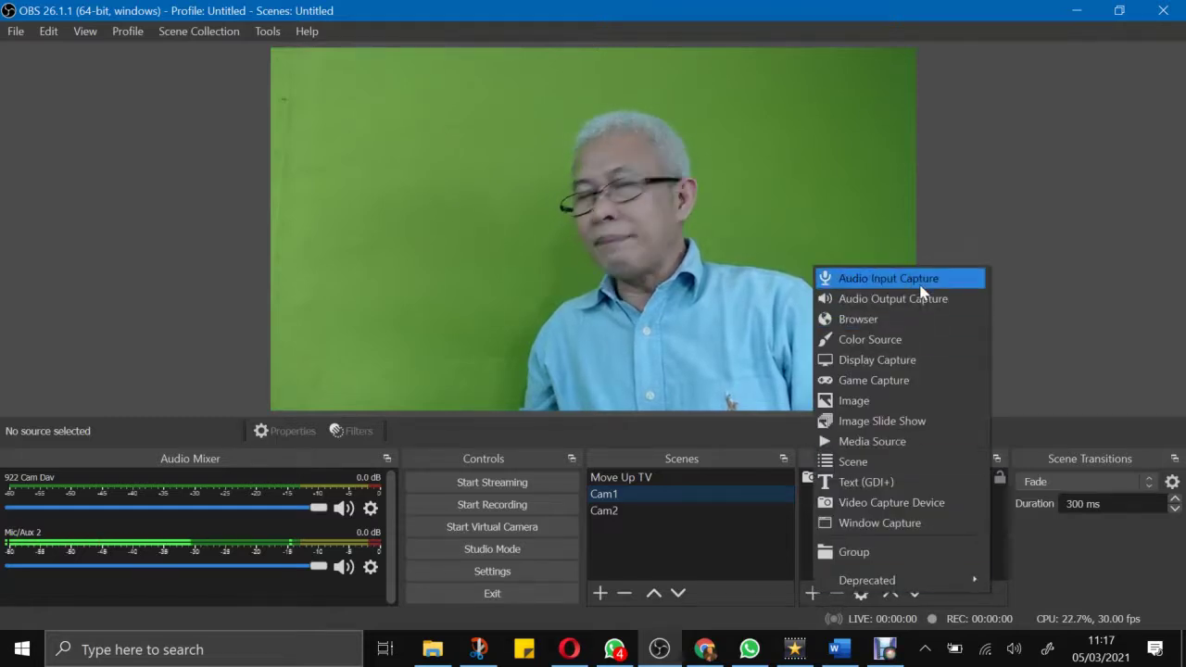
{"action": "left_click", "coordinate": [919, 280]}
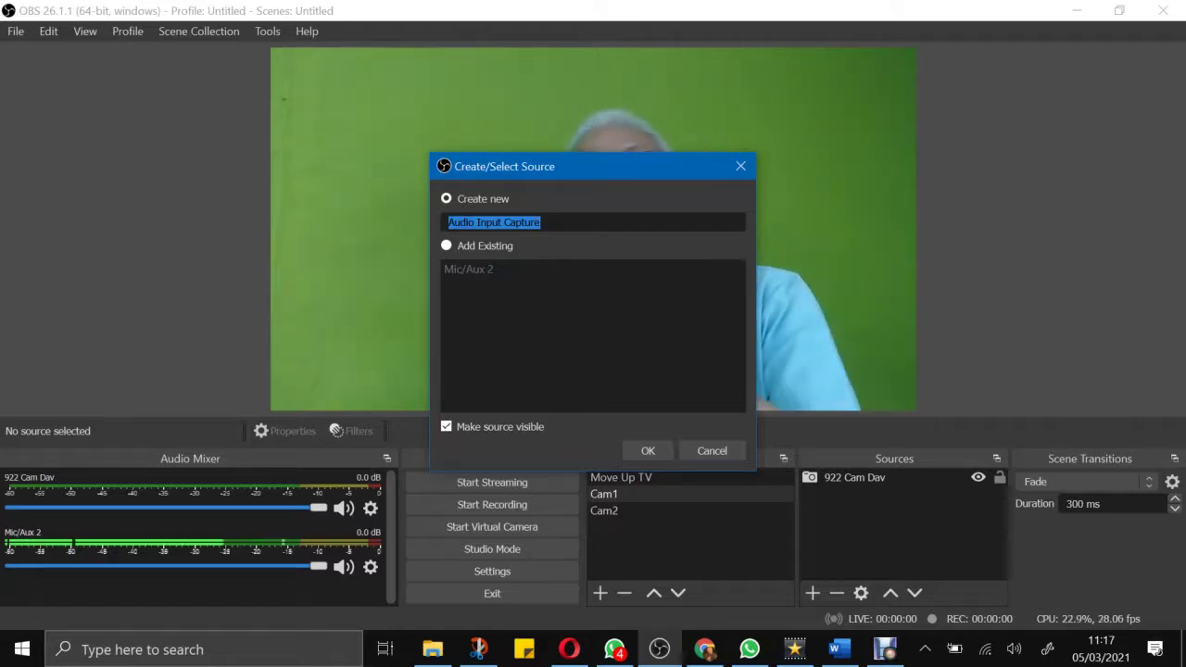
{"action": "left_click_drag", "start_coordinate": [572, 171], "coordinate": [987, 264]}
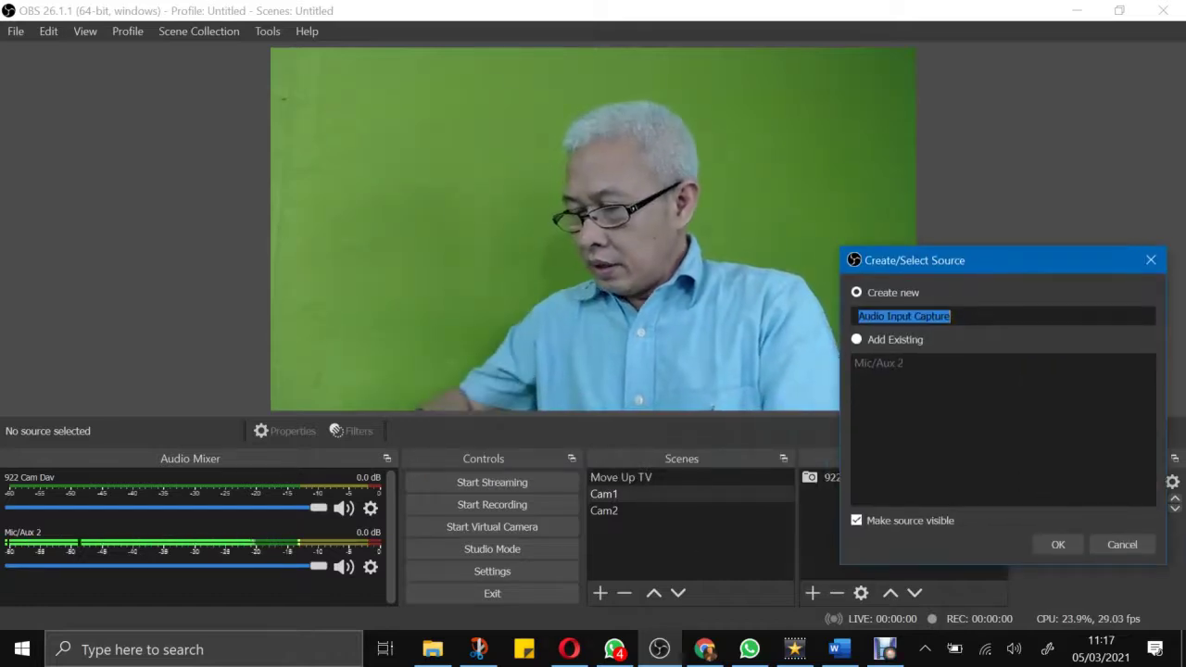
{"action": "type", "text": "Mic "}
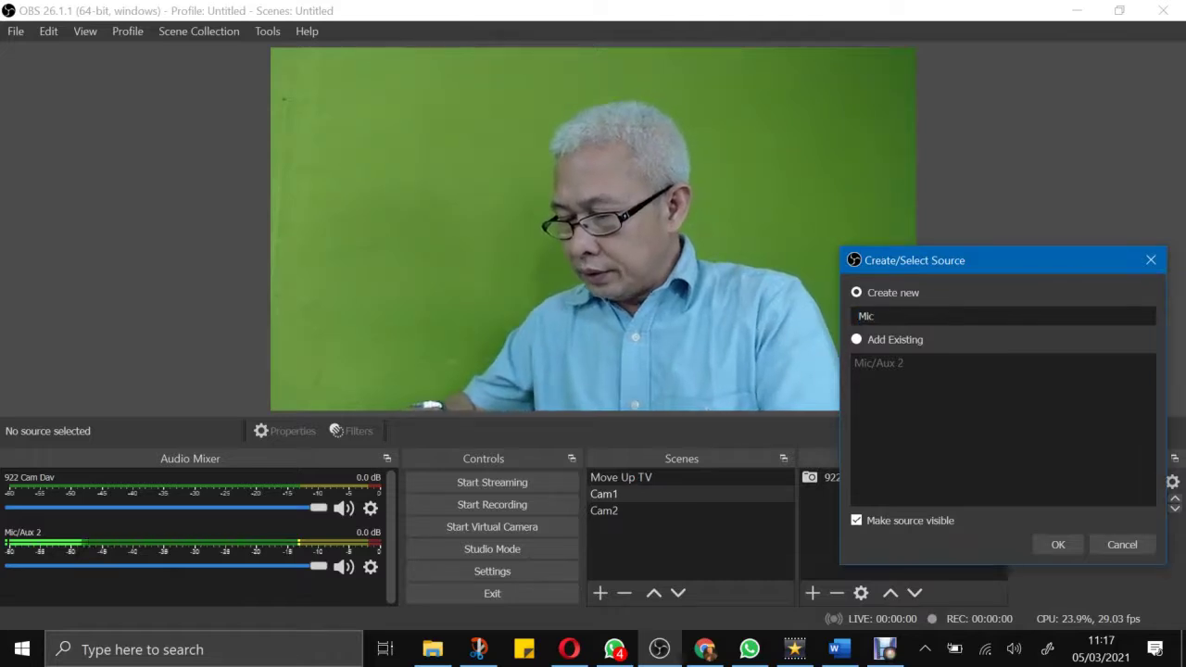
{"action": "type", "text": "C922"}
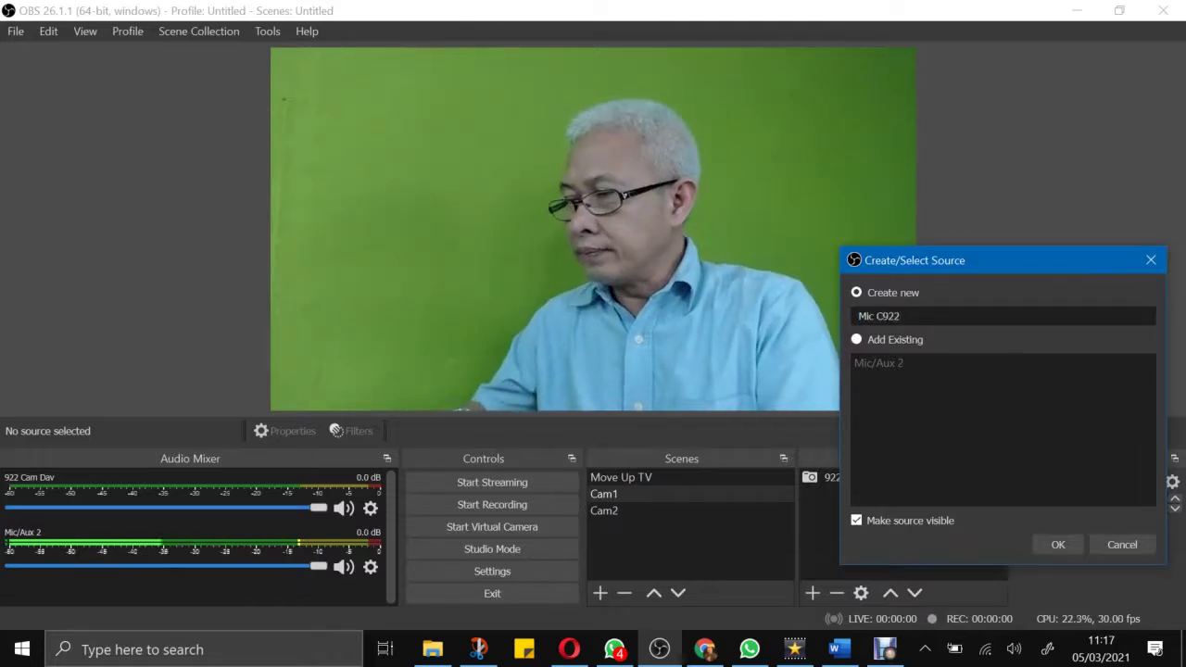
{"action": "type", "text": " Dev"}
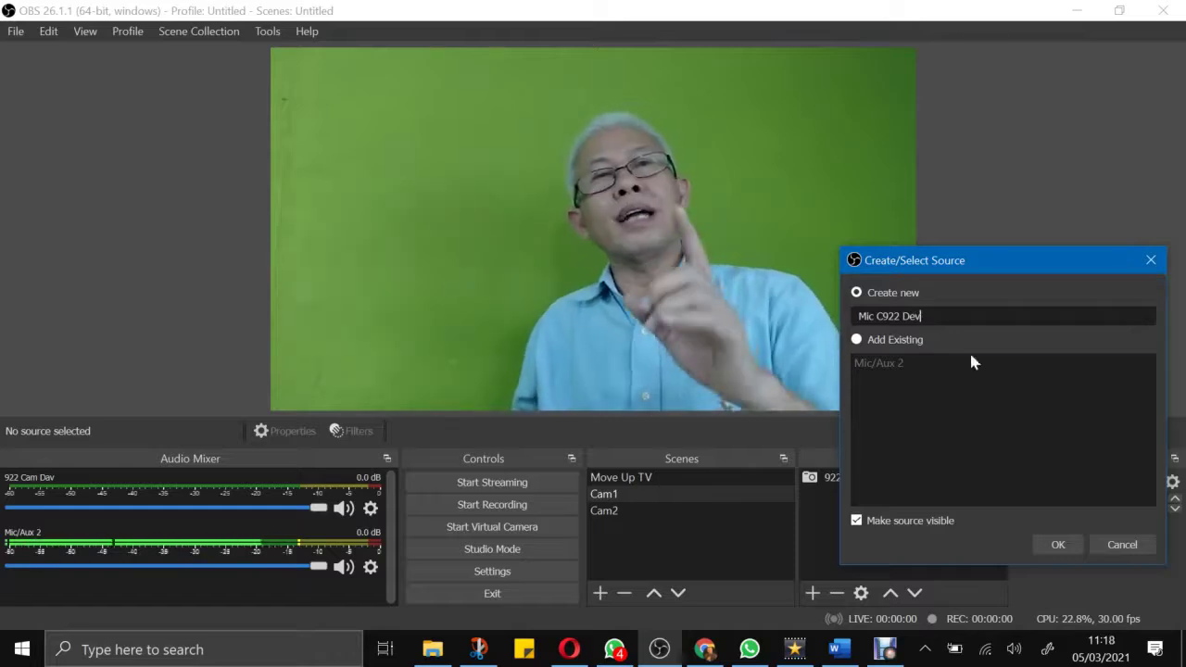
{"action": "left_click", "coordinate": [1056, 544]}
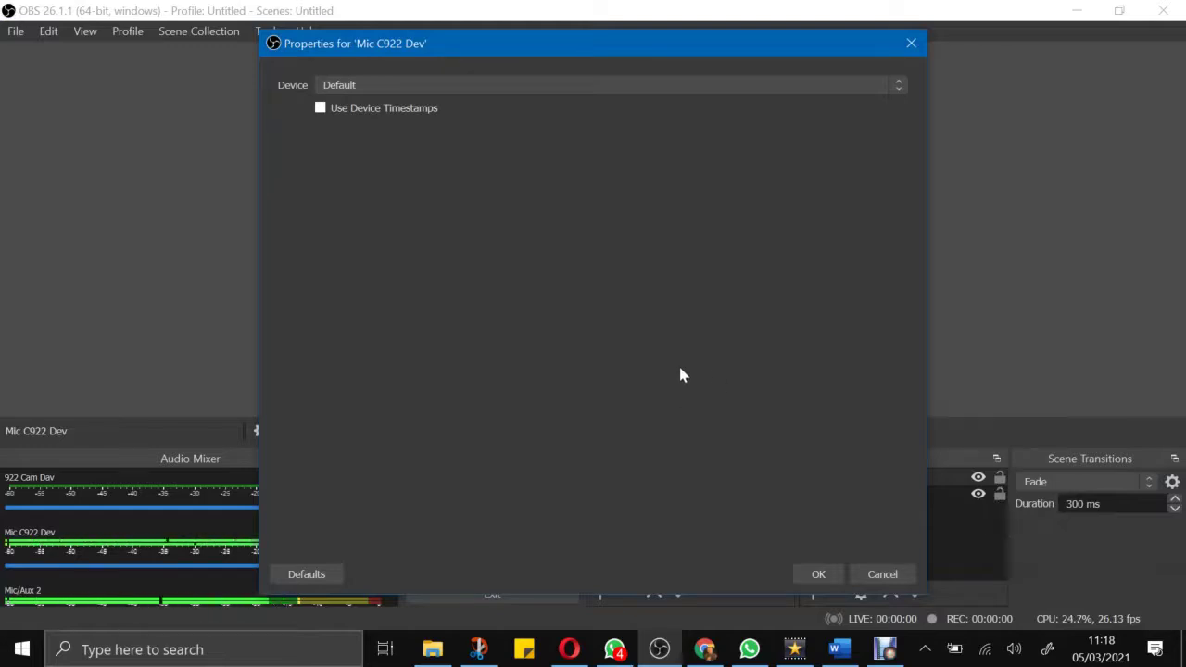
Set the Mic C922 Dev source's device to Microphone (C922 Pro Stream Webcam) and confirm its properties
{"action": "left_click", "coordinate": [842, 84]}
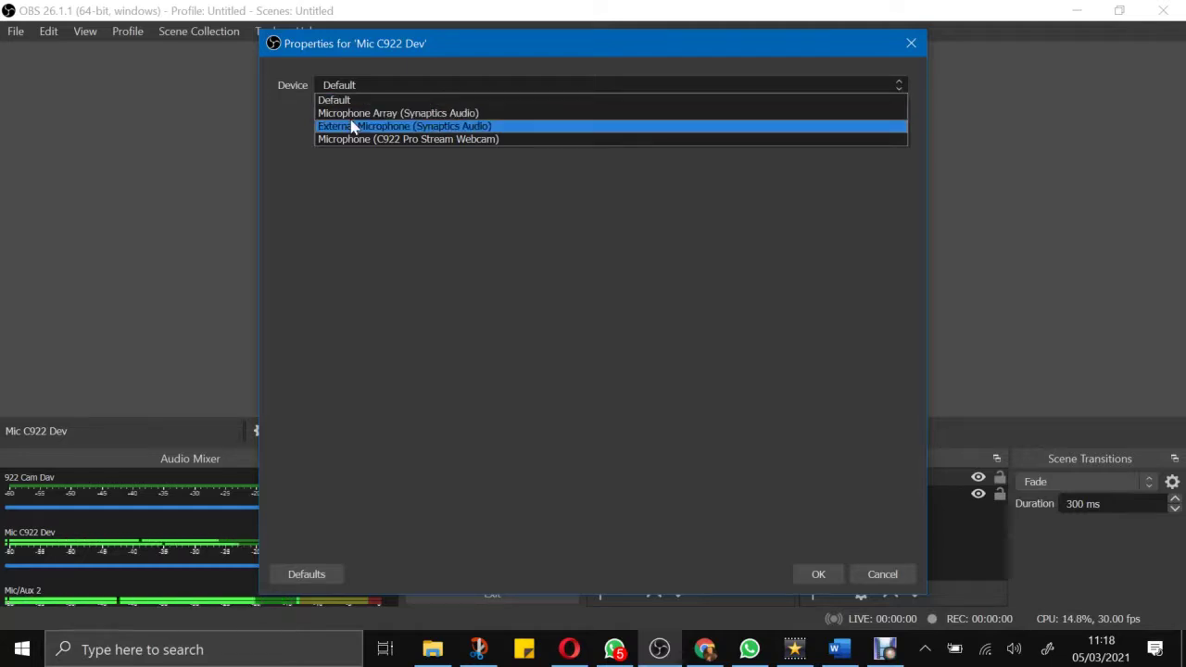
{"action": "left_click", "coordinate": [755, 29]}
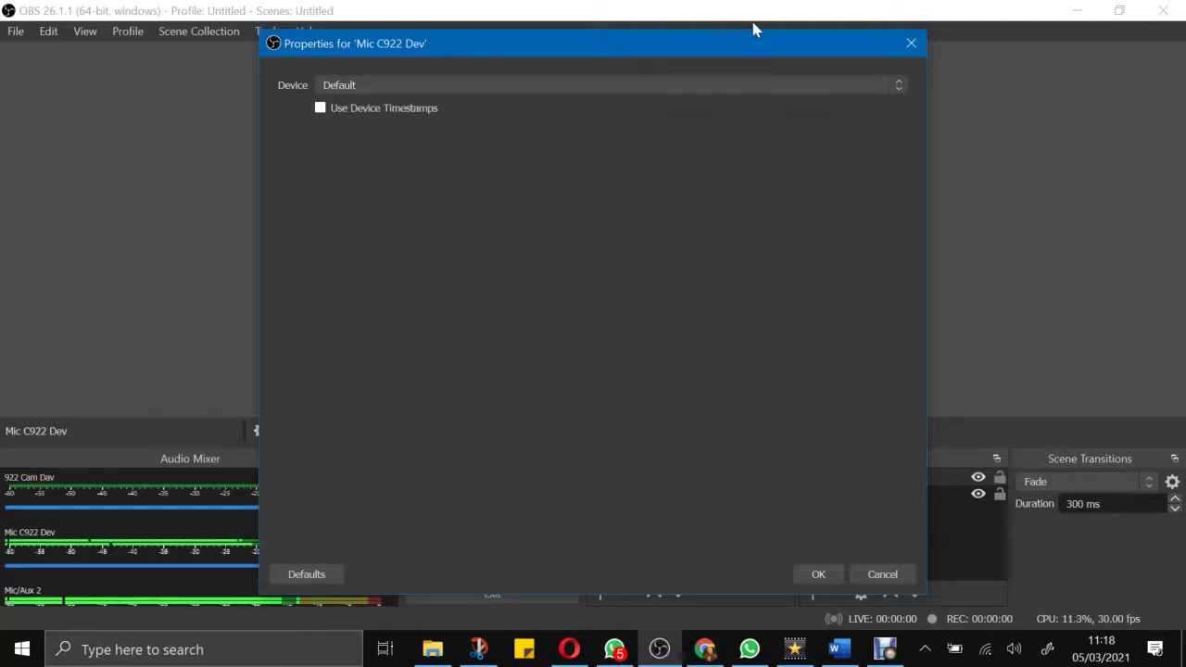
{"action": "left_click_drag", "start_coordinate": [751, 33], "coordinate": [830, 432]}
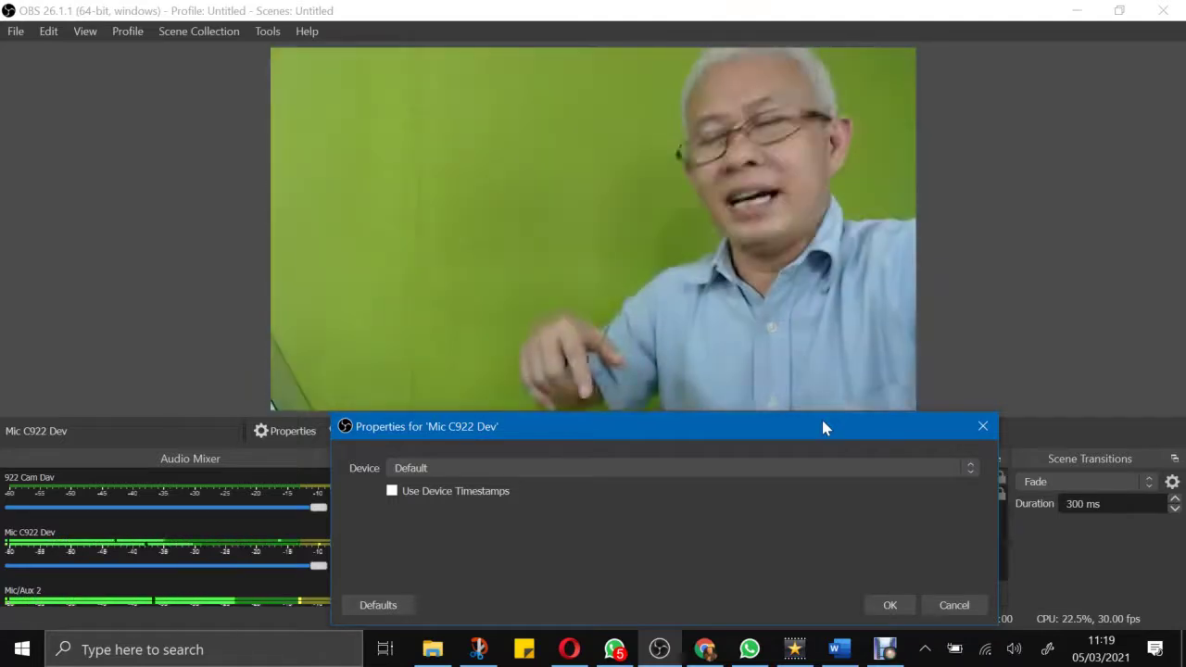
{"action": "left_click", "coordinate": [970, 469]}
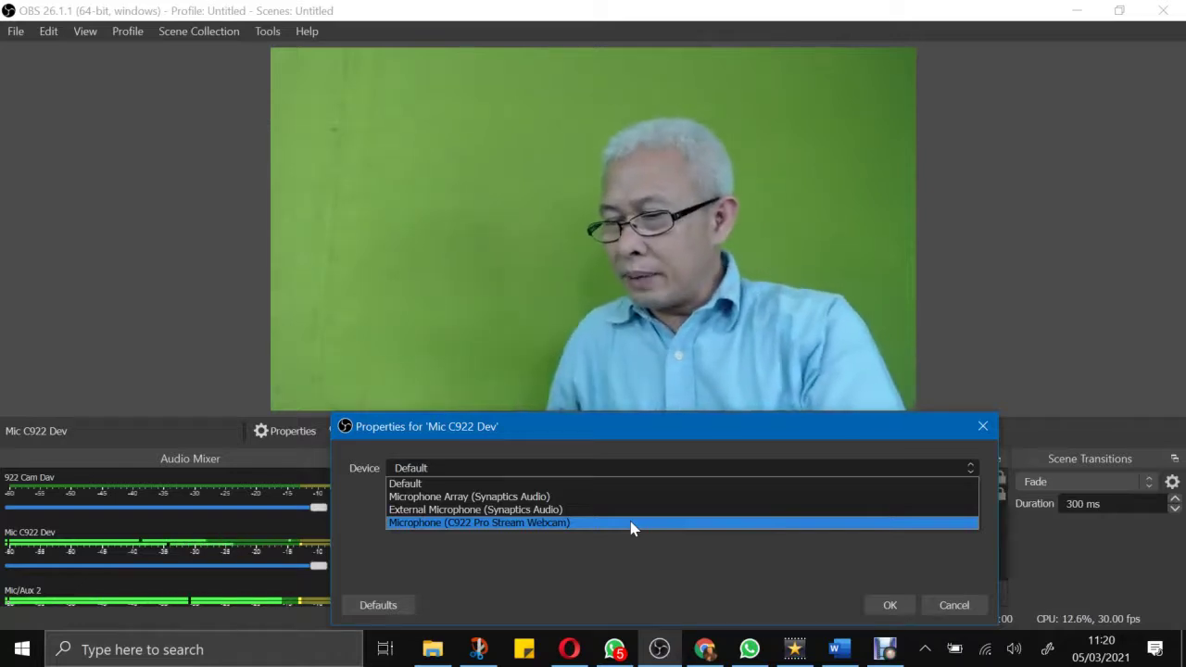
{"action": "left_click", "coordinate": [631, 527]}
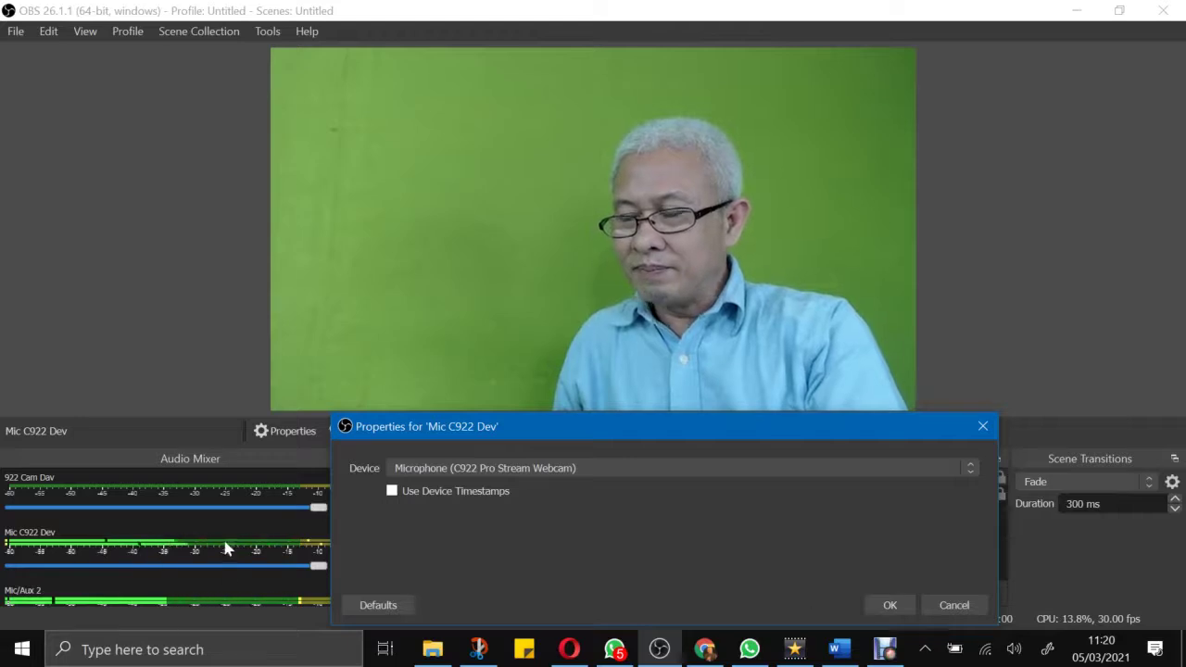
{"action": "left_click", "coordinate": [889, 607]}
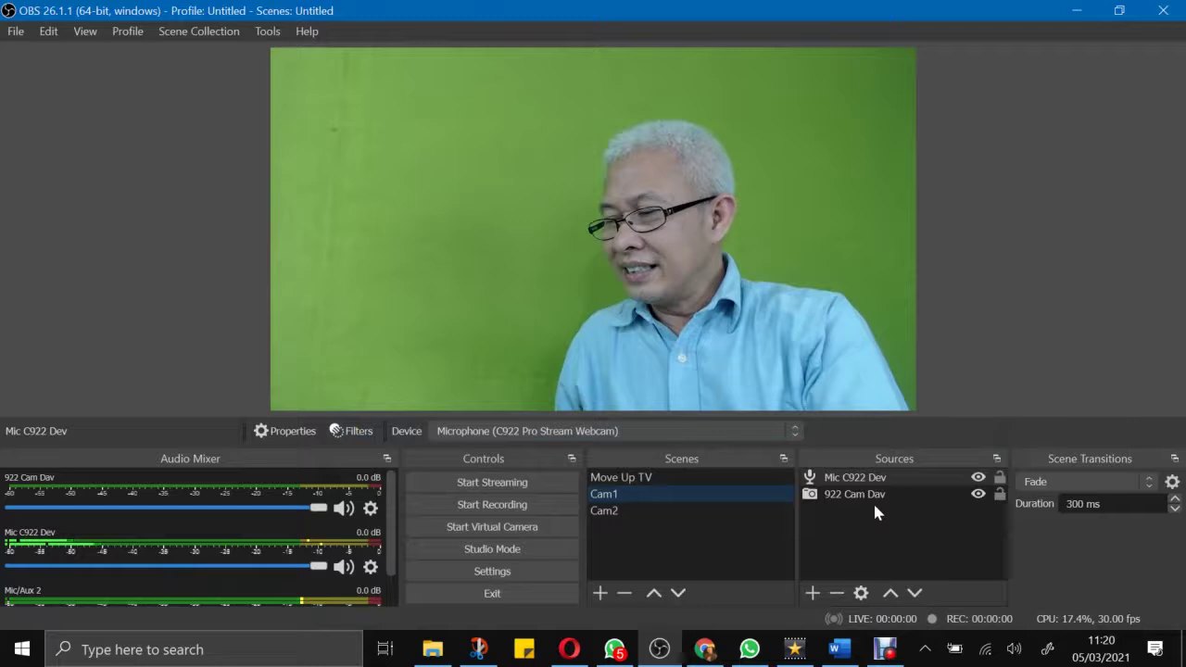
Hide the Mic C922 Dev source, select the 922 Cam Dav source, and make the microphone source visible again
{"action": "left_click", "coordinate": [979, 480]}
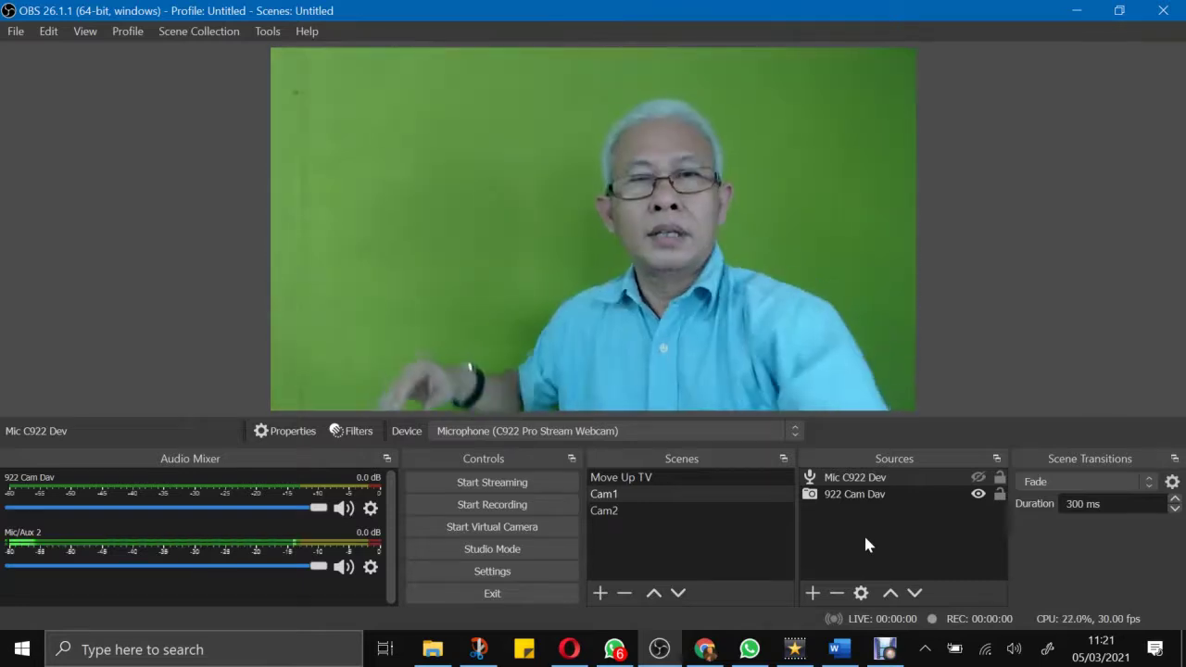
{"action": "left_click", "coordinate": [885, 494]}
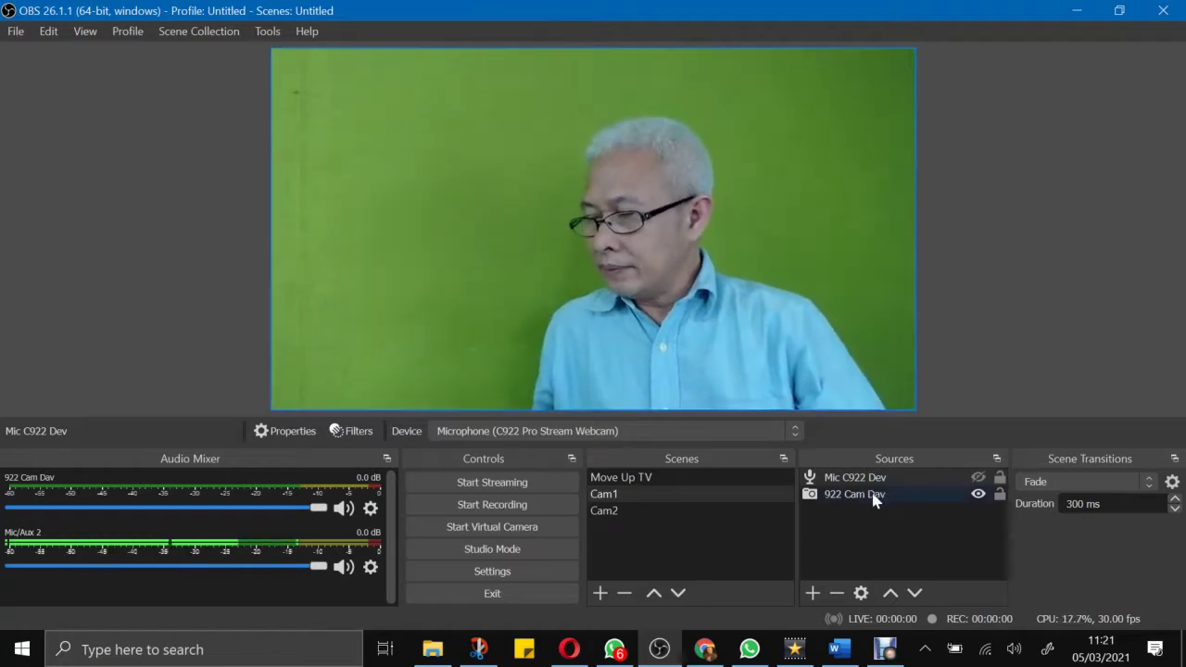
{"action": "left_click", "coordinate": [874, 496]}
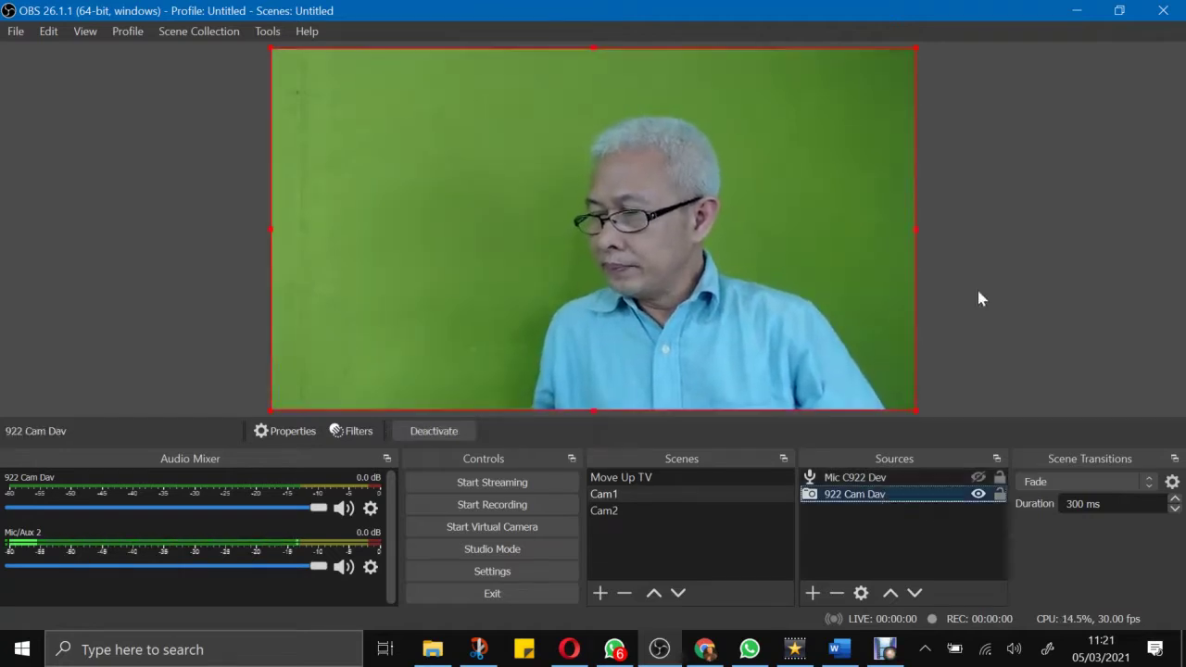
{"action": "left_click", "coordinate": [980, 297]}
{"action": "left_click", "coordinate": [864, 497]}
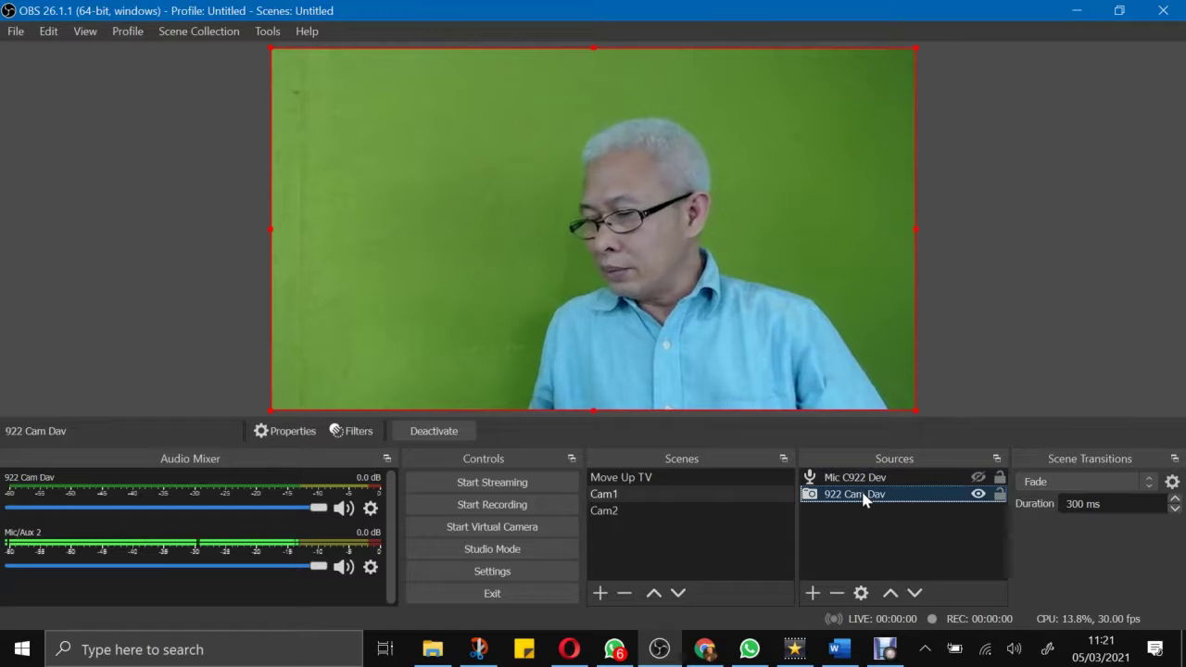
{"action": "left_click", "coordinate": [980, 477]}
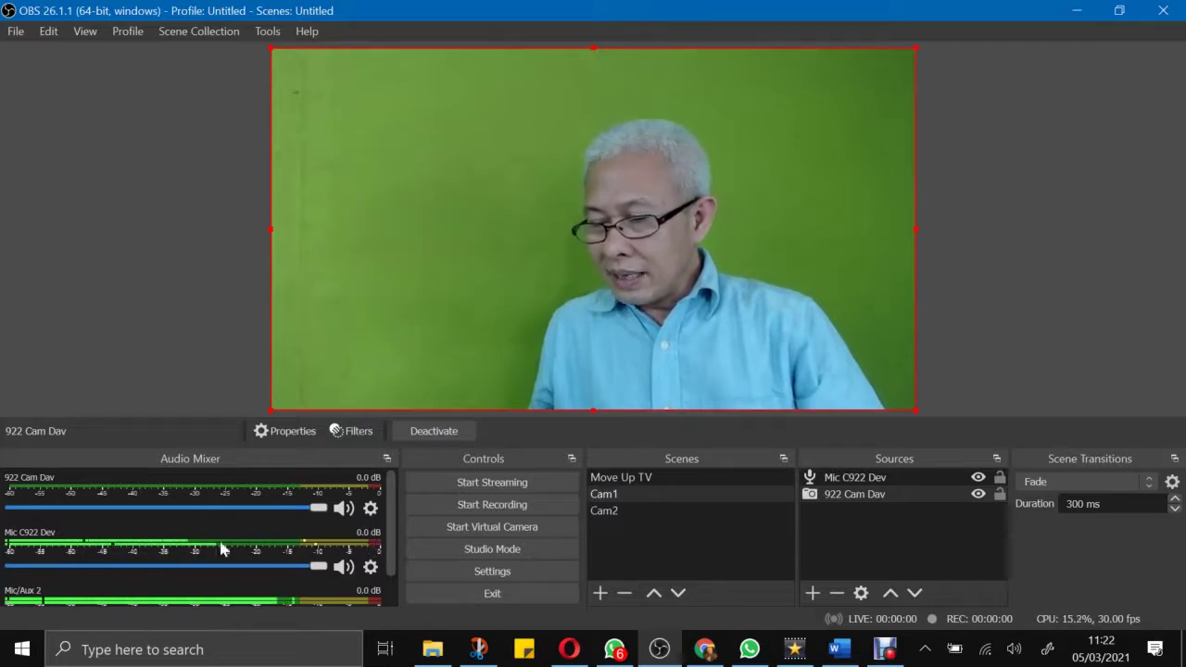
Lower the Mic C922 Dev volume to -inf dB in the mixer and restore it to 0.0 dB
{"action": "left_click_drag", "start_coordinate": [325, 567], "coordinate": [4, 572]}
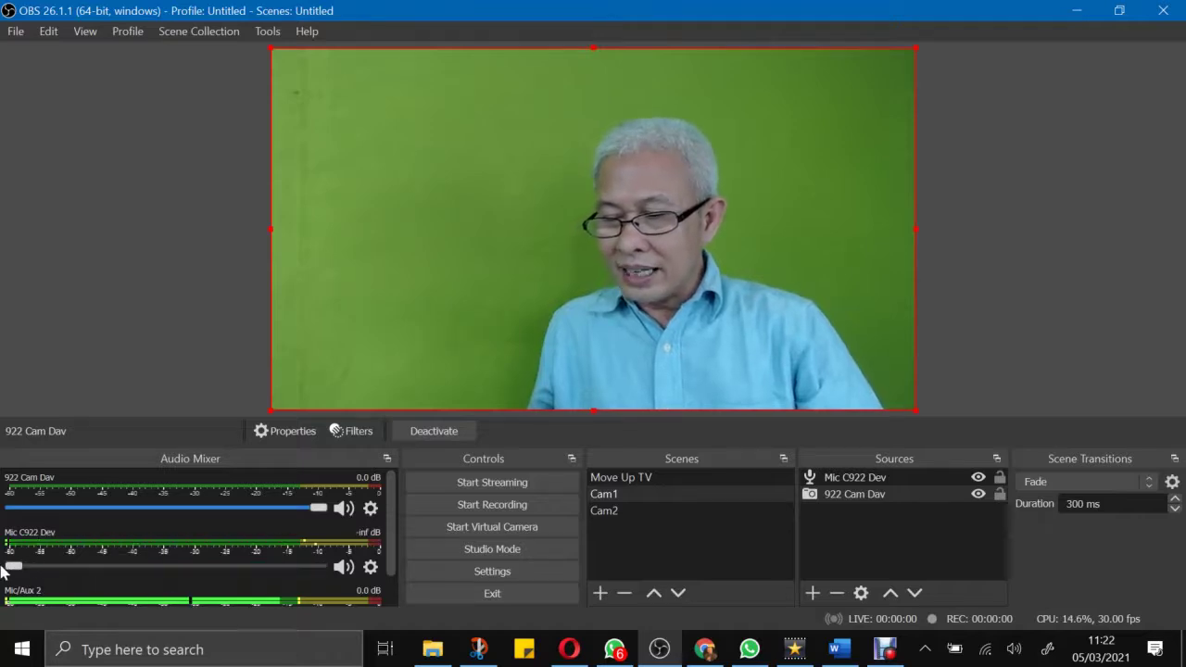
{"action": "left_click_drag", "start_coordinate": [4, 572], "coordinate": [355, 575]}
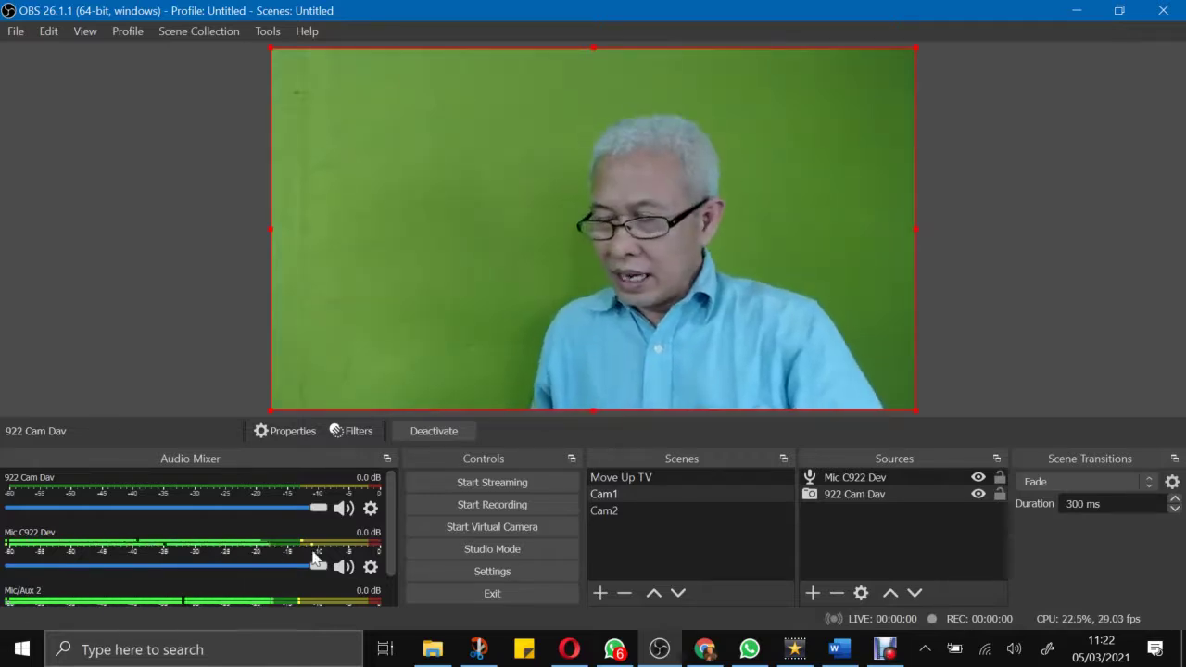
{"action": "left_click", "coordinate": [872, 495]}
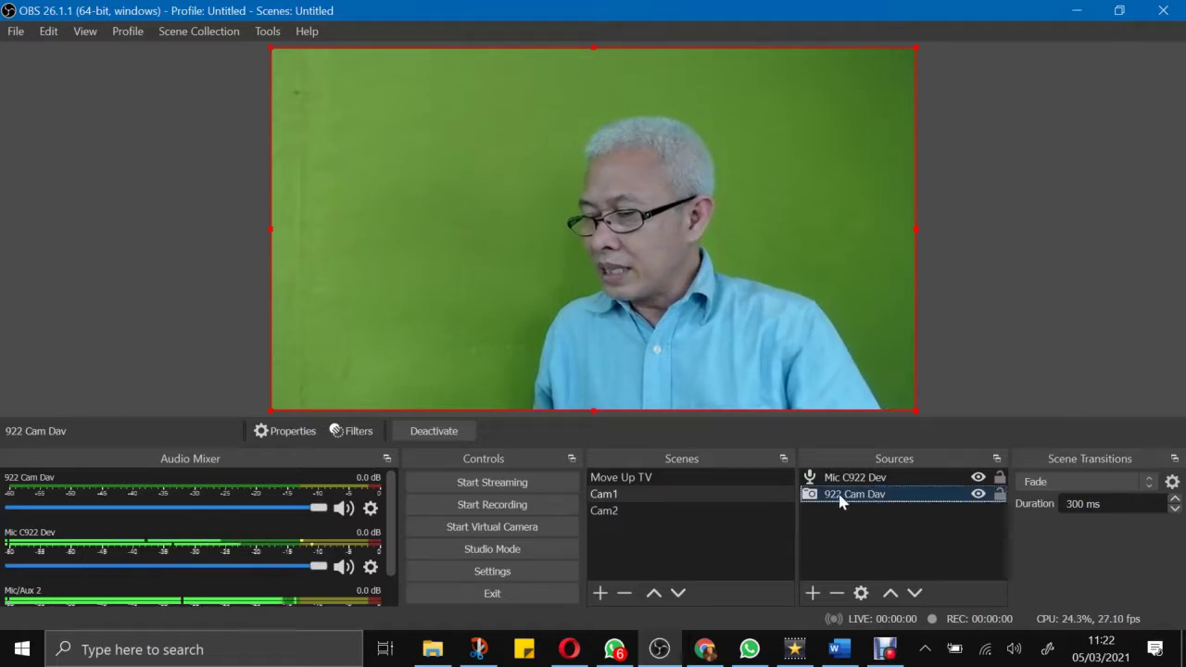
{"action": "left_click", "coordinate": [843, 478]}
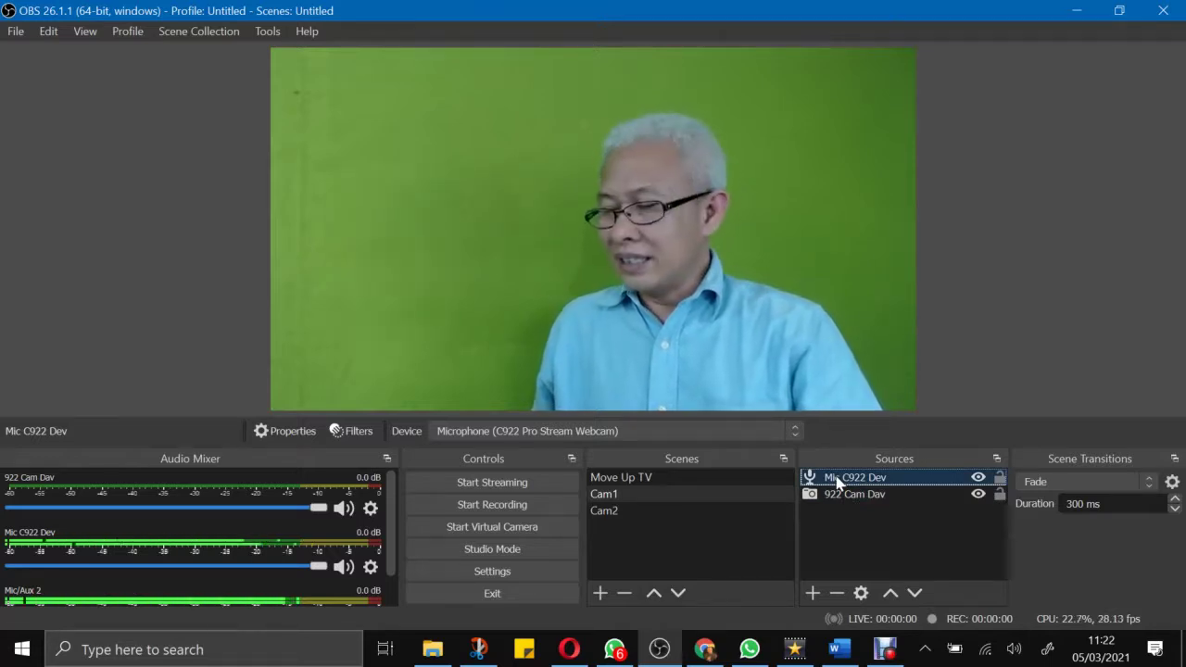
{"action": "mouse_move", "coordinate": [324, 572]}
{"action": "left_mouse_down"}
{"action": "mouse_move", "coordinate": [93, 568]}
{"action": "mouse_move", "coordinate": [232, 595]}
{"action": "mouse_move", "coordinate": [336, 588]}
{"action": "left_mouse_up"}
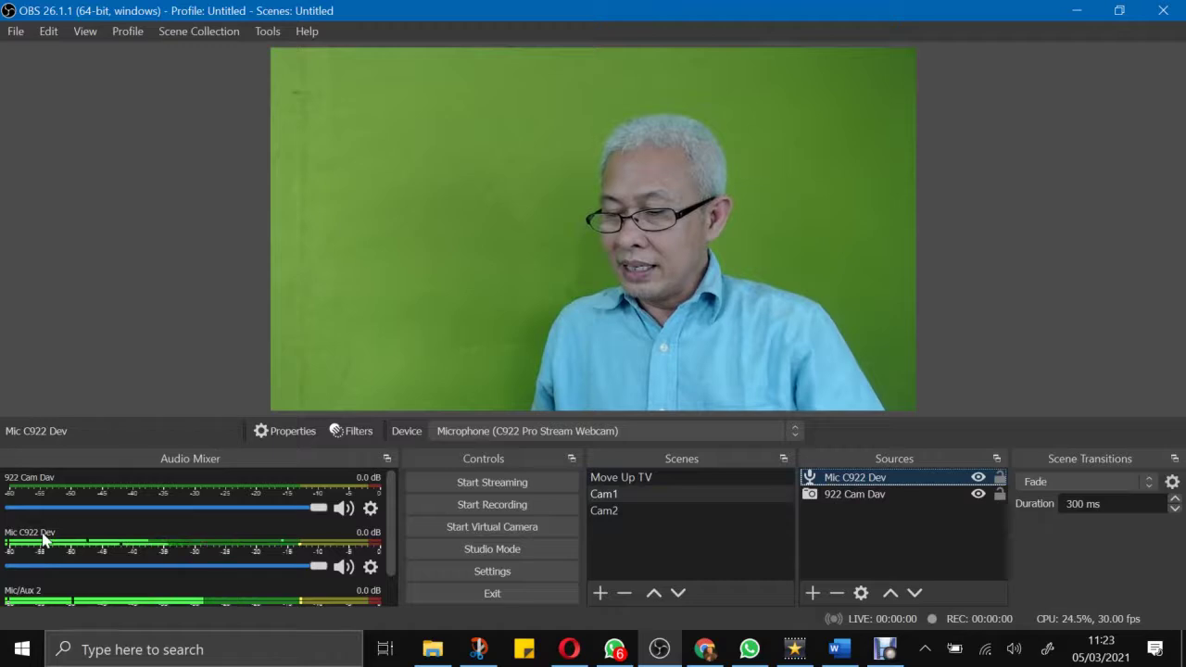
Add a Gain filter with the default name to the Mic C922 Dev source
{"action": "right_click", "coordinate": [871, 482]}
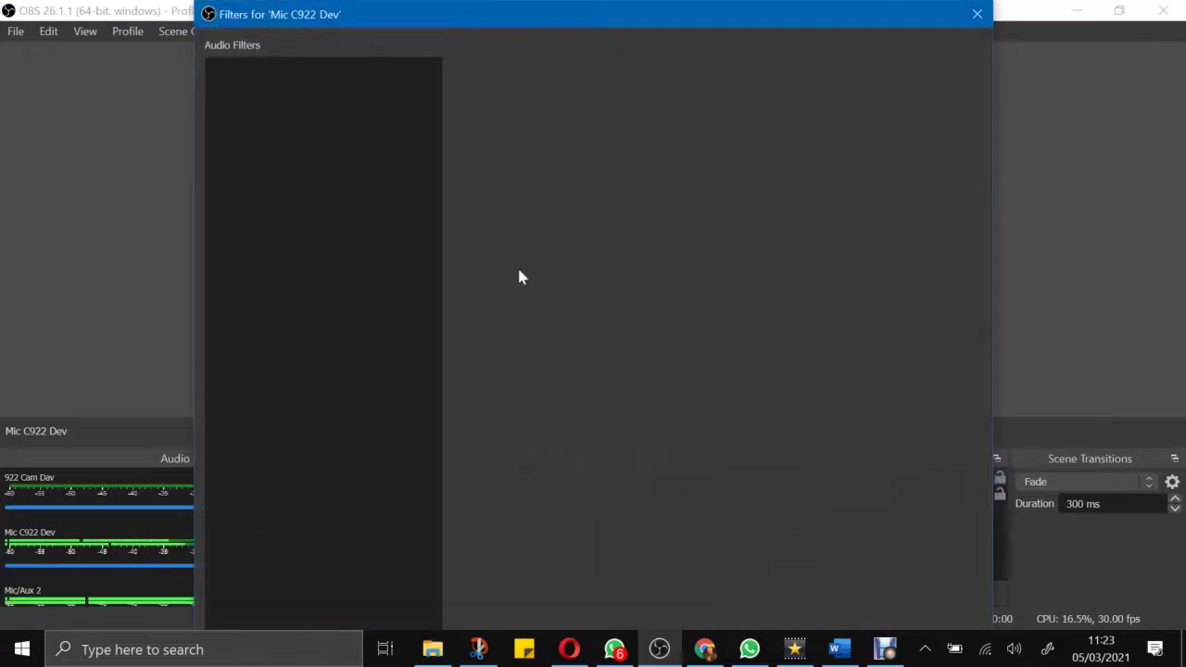
{"action": "left_click_drag", "start_coordinate": [558, 7], "coordinate": [731, 409]}
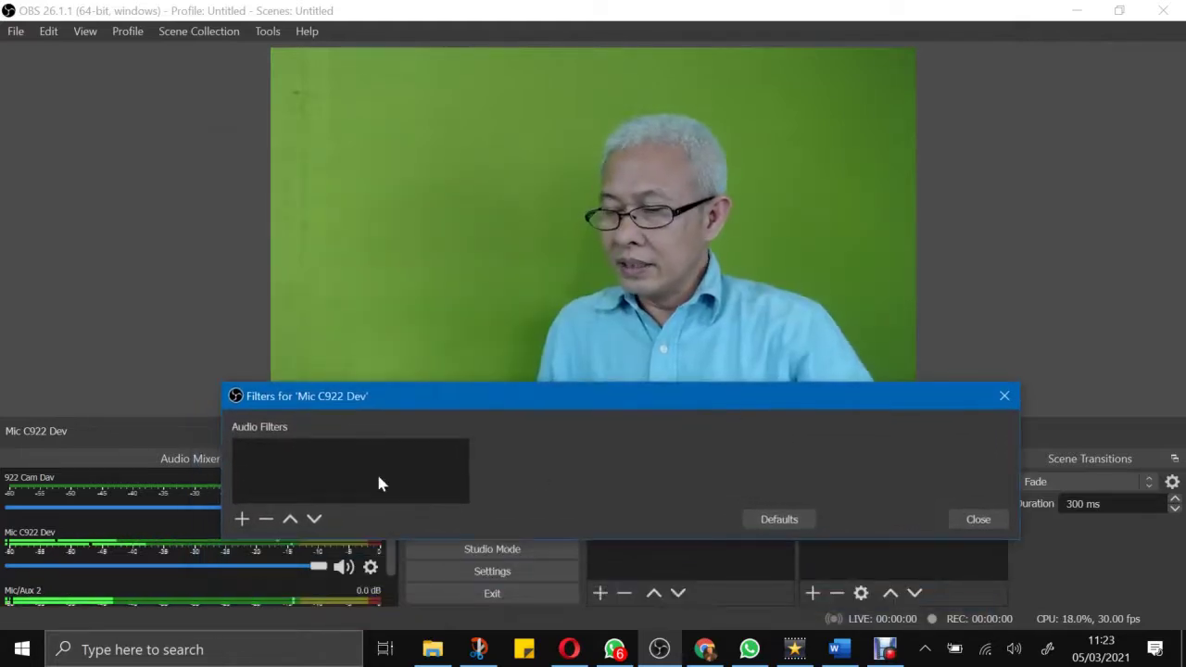
{"action": "left_click", "coordinate": [243, 521]}
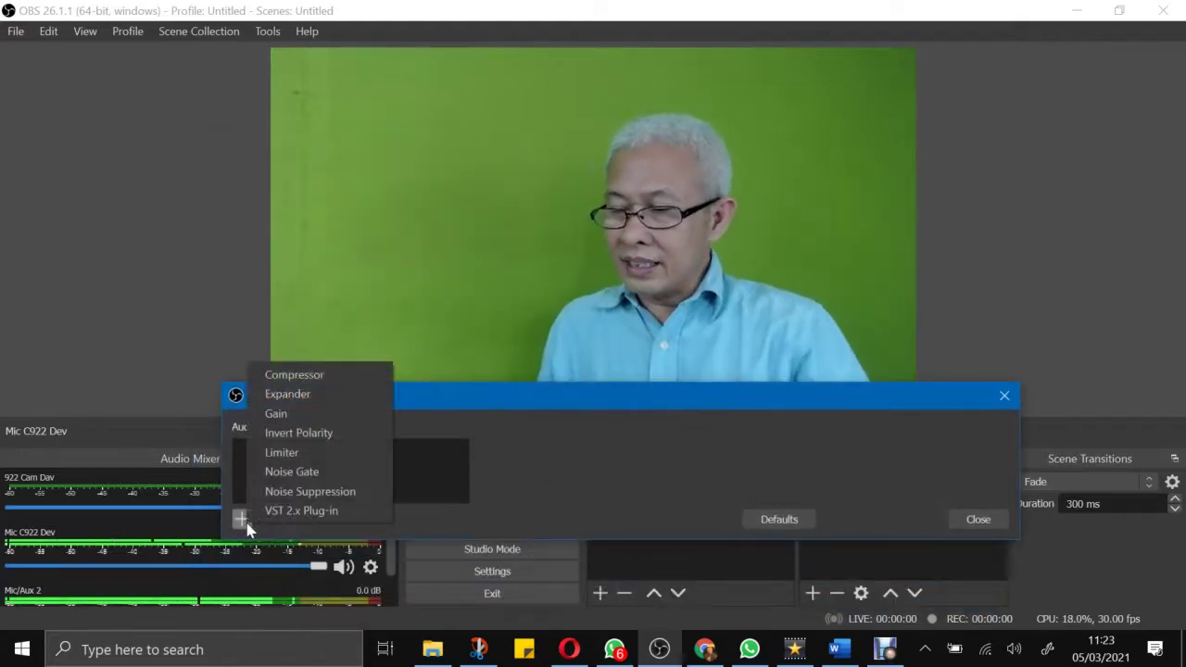
{"action": "left_click", "coordinate": [281, 423]}
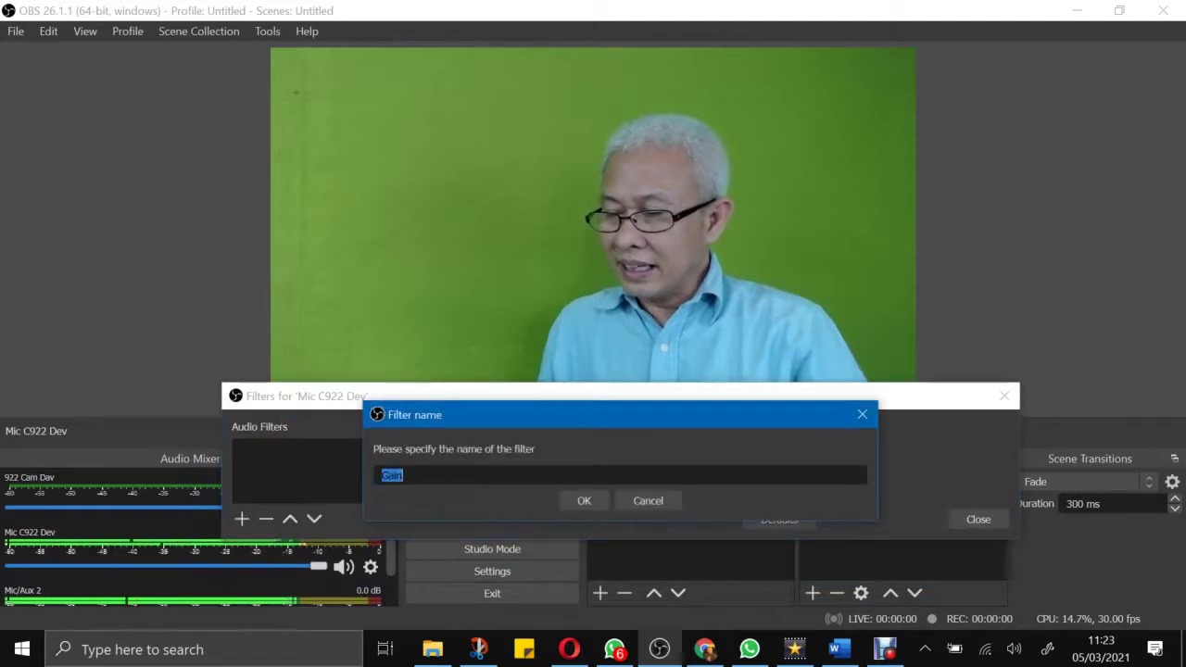
{"action": "left_click", "coordinate": [584, 500]}
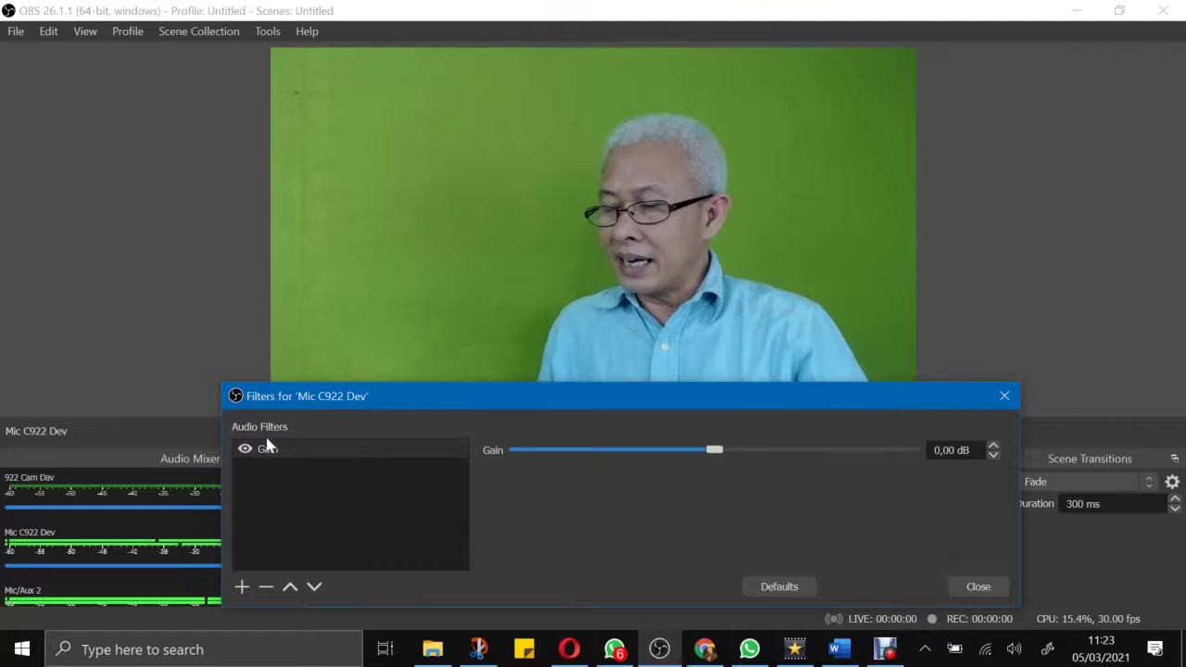
Set the Gain filter of the Mic C922 Dev source to 13.10 dB while watching the mixer levels, and close the filters
{"action": "left_click_drag", "start_coordinate": [224, 475], "coordinate": [607, 468]}
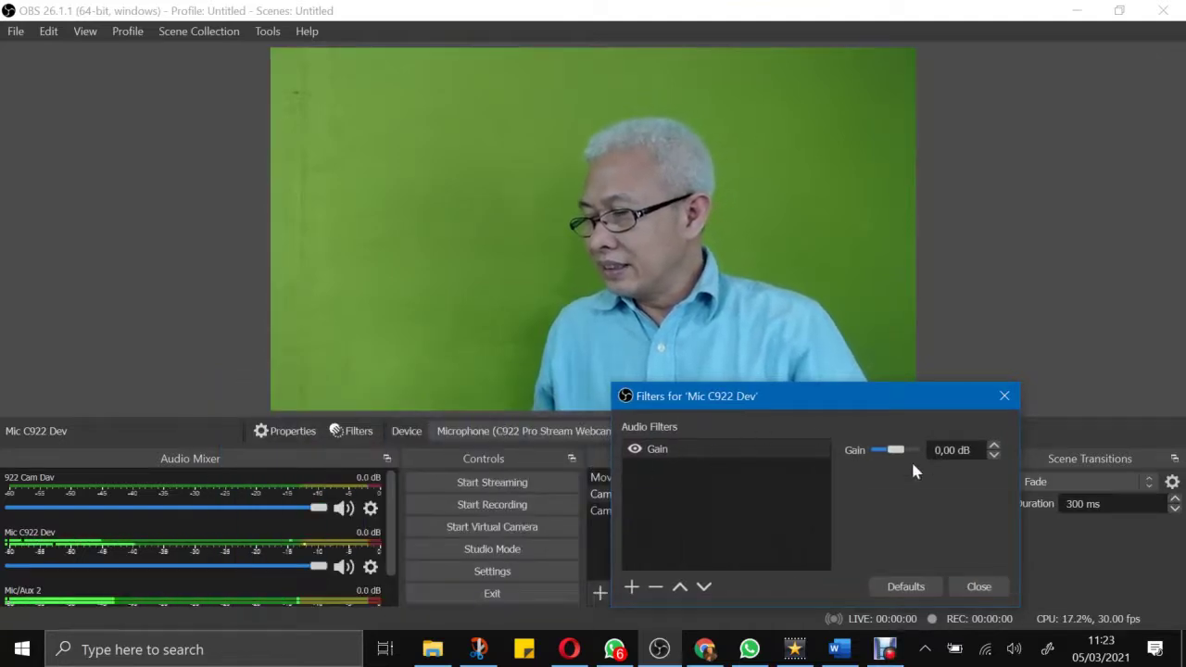
{"action": "left_click_drag", "start_coordinate": [1020, 483], "coordinate": [1169, 481]}
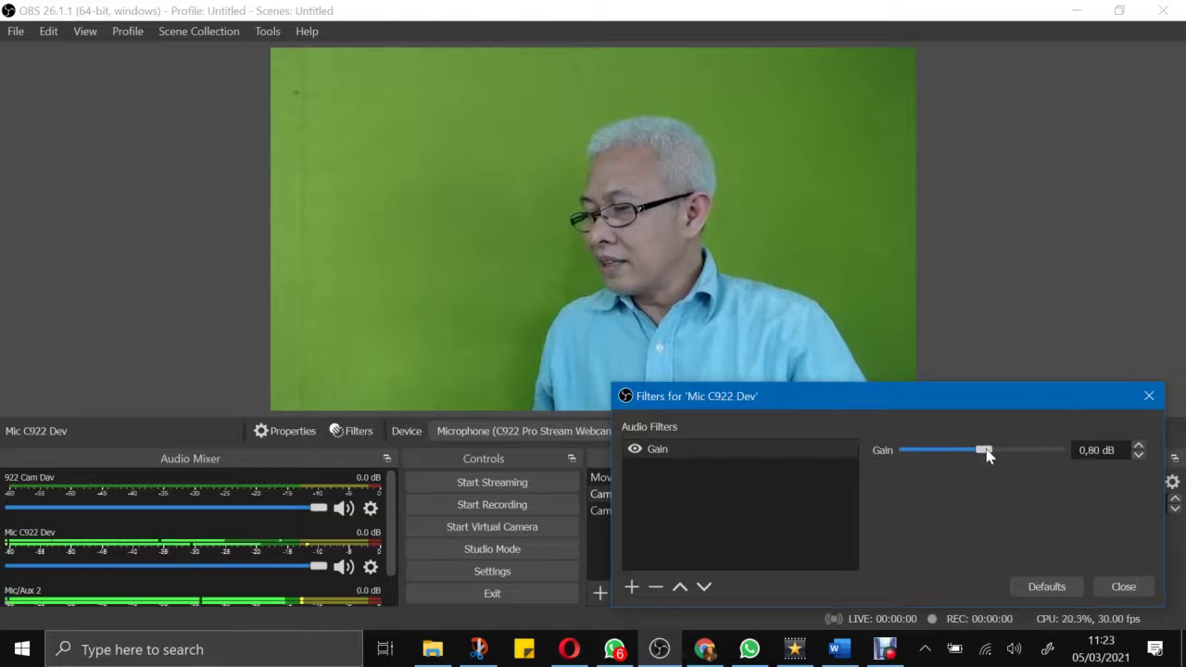
{"action": "left_click_drag", "start_coordinate": [988, 455], "coordinate": [989, 455]}
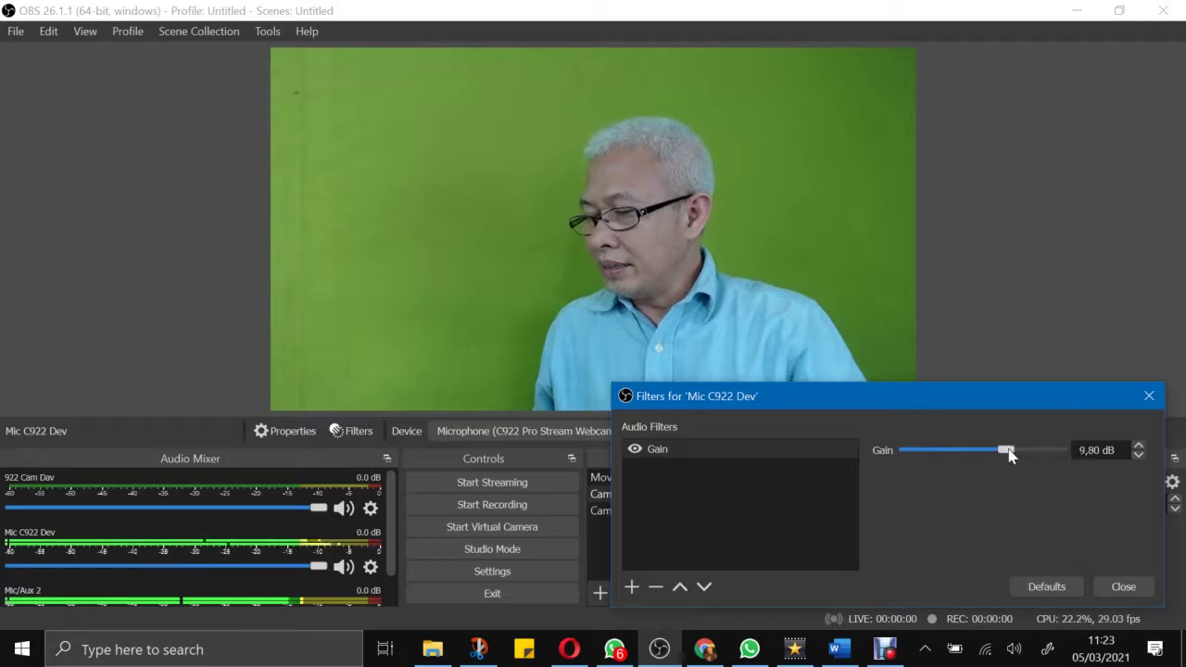
{"action": "left_click_drag", "start_coordinate": [1031, 455], "coordinate": [1029, 458]}
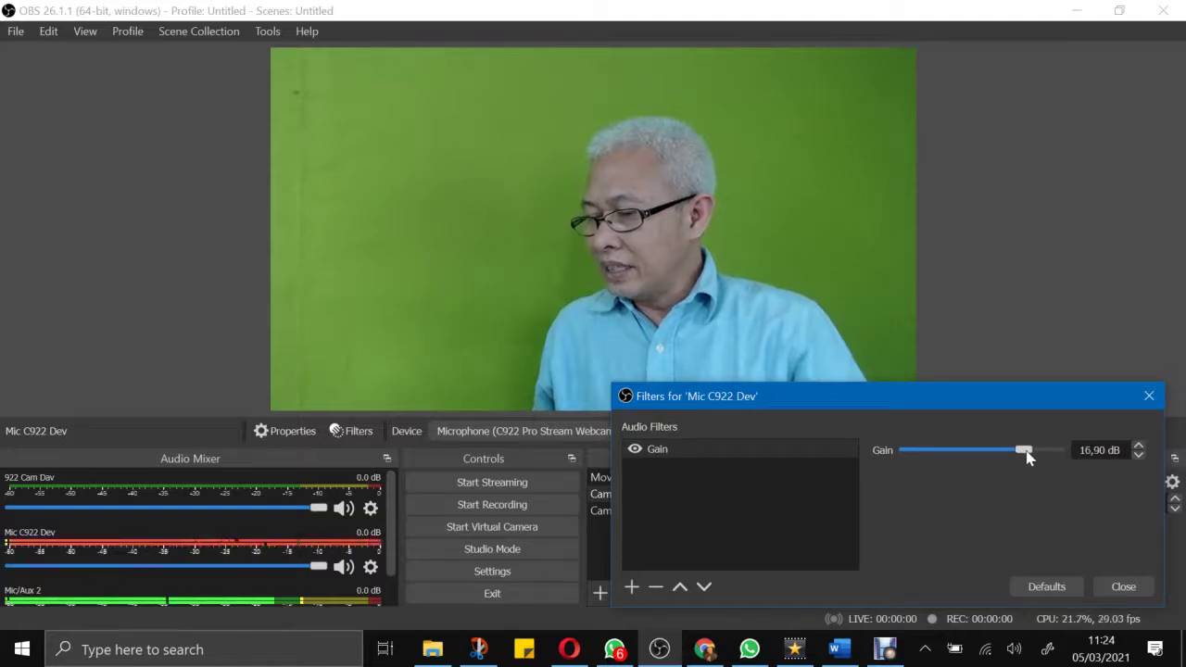
{"action": "left_click_drag", "start_coordinate": [1027, 455], "coordinate": [1022, 455]}
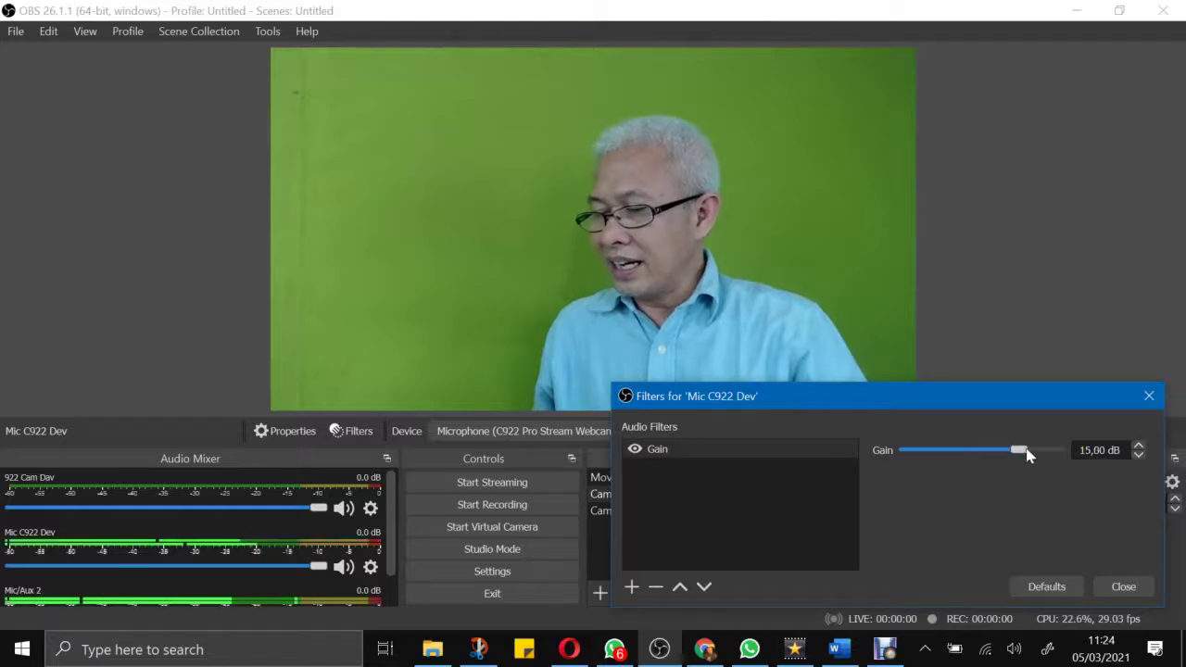
{"action": "left_click_drag", "start_coordinate": [1018, 454], "coordinate": [1014, 453]}
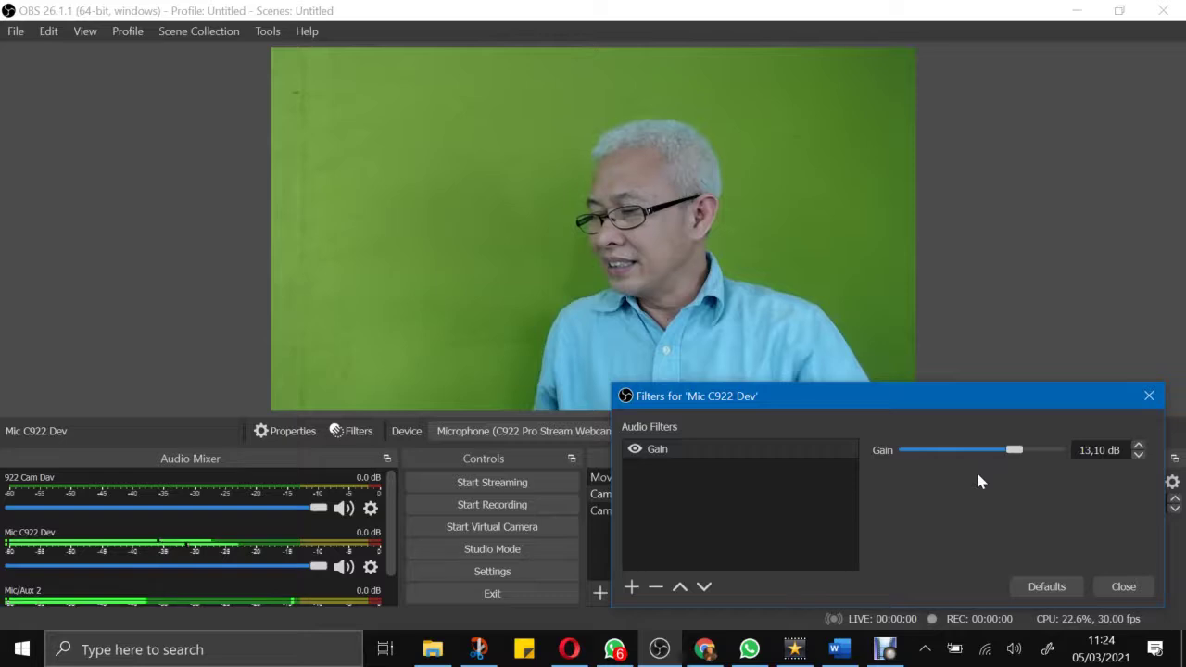
{"action": "left_click_drag", "start_coordinate": [966, 405], "coordinate": [944, 248]}
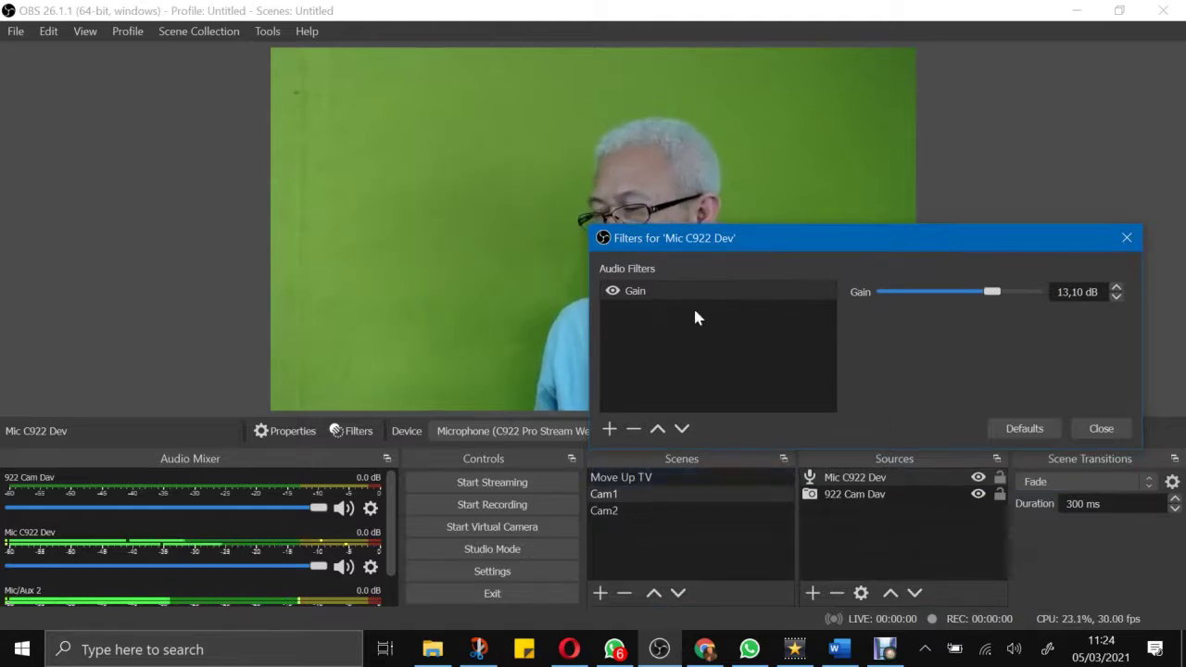
{"action": "left_click_drag", "start_coordinate": [774, 244], "coordinate": [605, 123]}
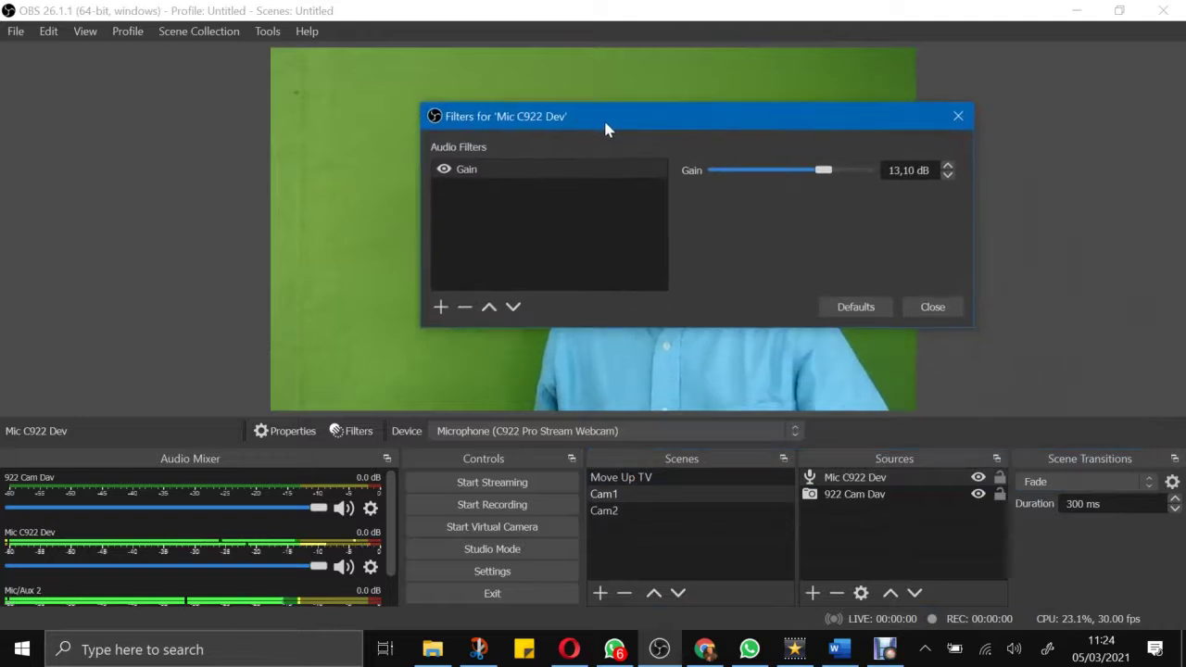
{"action": "left_click", "coordinate": [925, 309]}
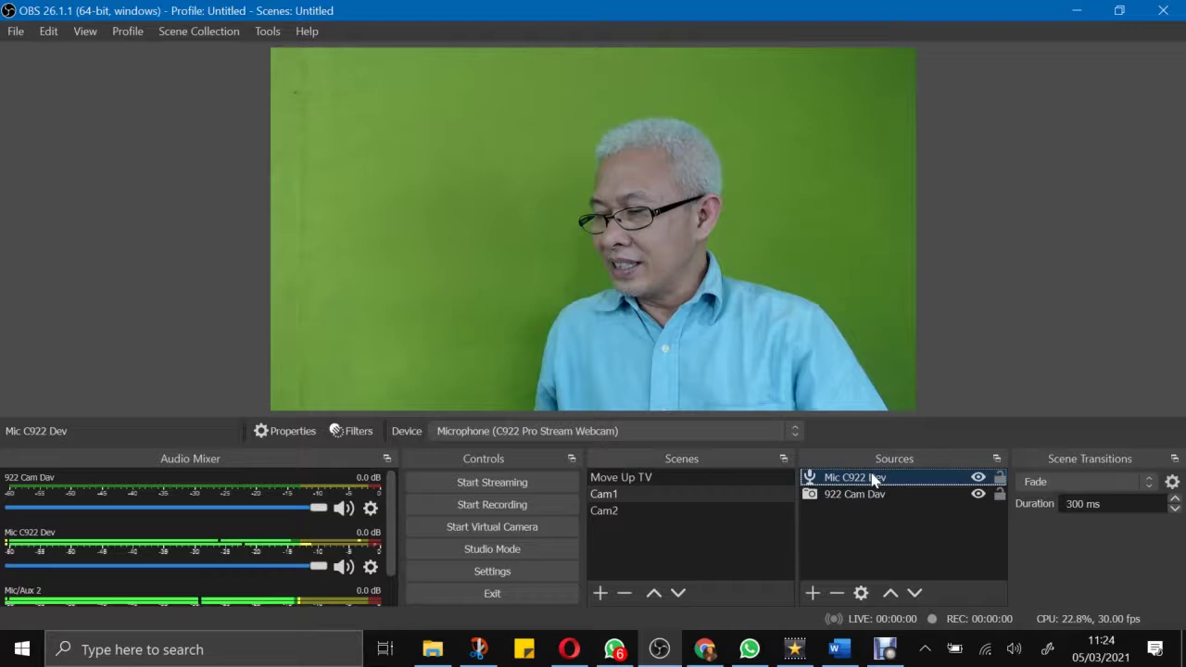
Reopen the filters of the Mic C922 Dev source to review its Gain filter, and close them
{"action": "right_click", "coordinate": [865, 484]}
{"action": "left_click", "coordinate": [880, 454]}
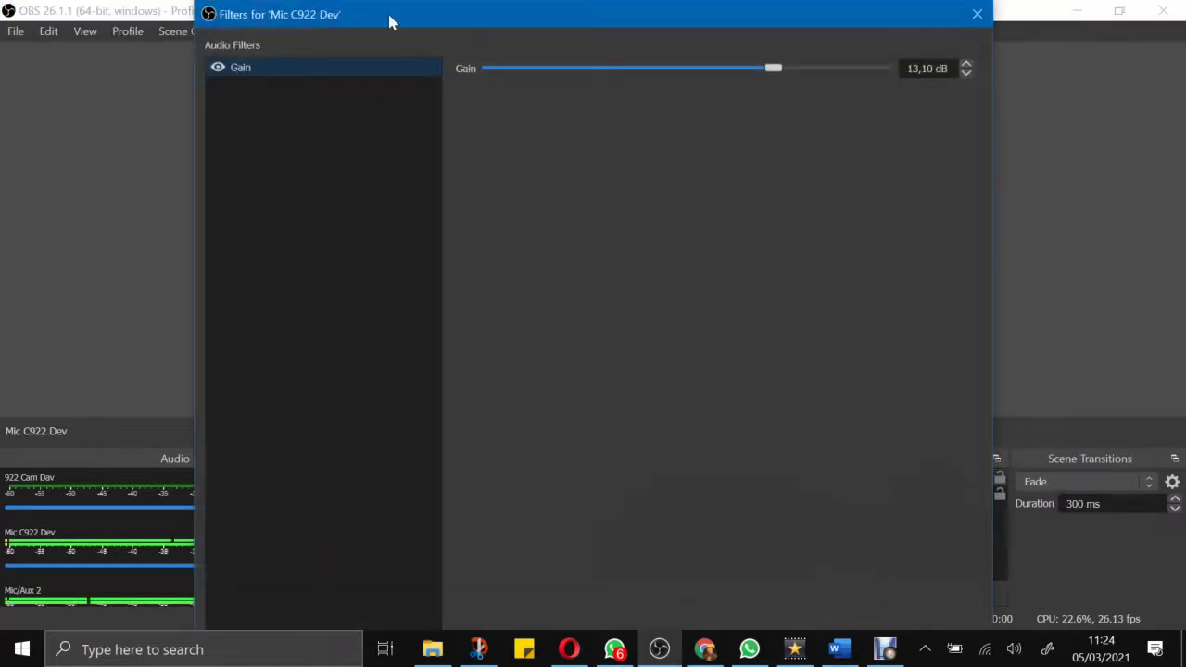
{"action": "left_click_drag", "start_coordinate": [433, 7], "coordinate": [476, 469]}
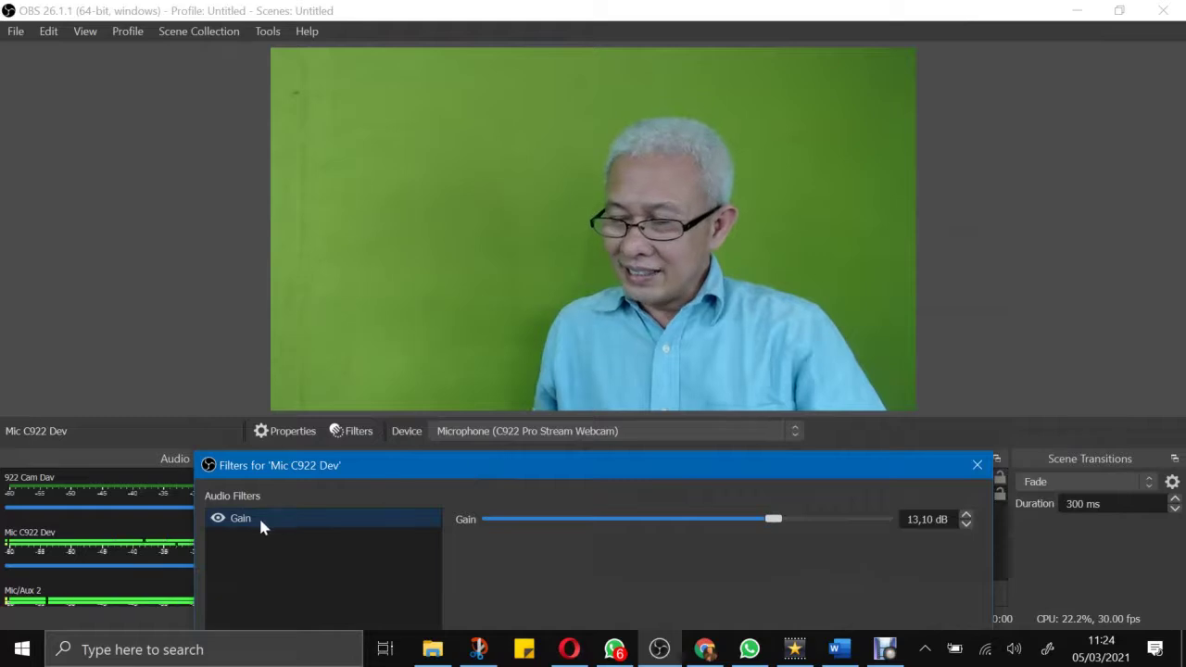
{"action": "left_click", "coordinate": [975, 465]}
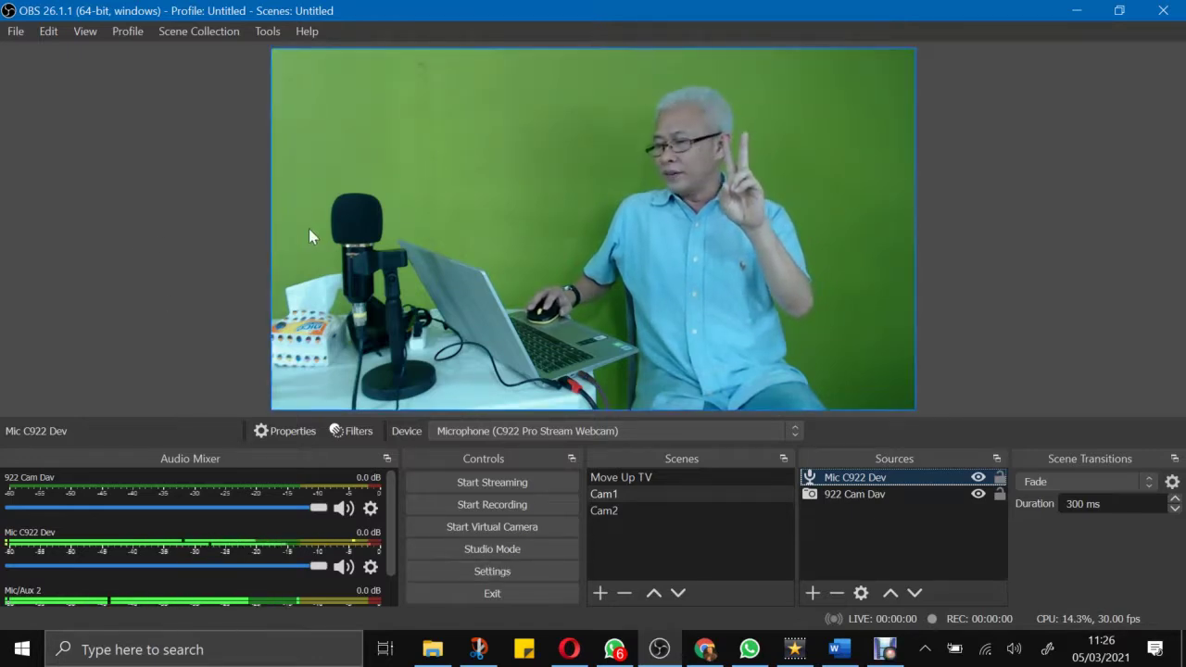
Open the audio settings and enable a device for the global Mic/Auxiliary Audio input
{"action": "left_click", "coordinate": [507, 576]}
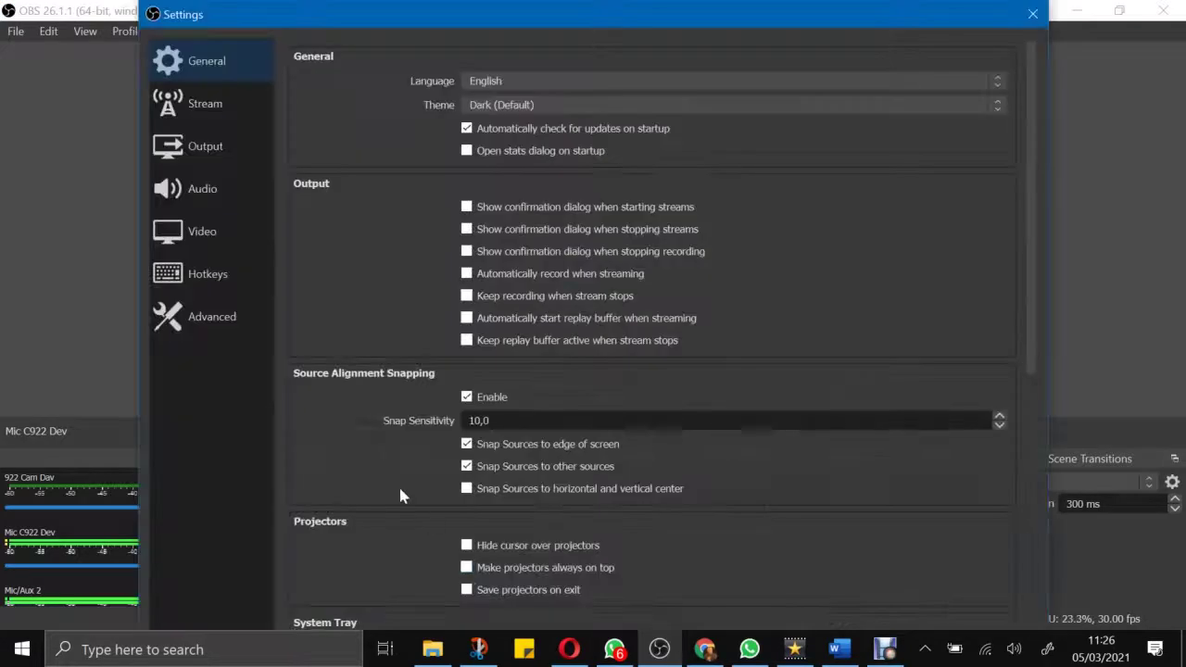
{"action": "left_click", "coordinate": [206, 189]}
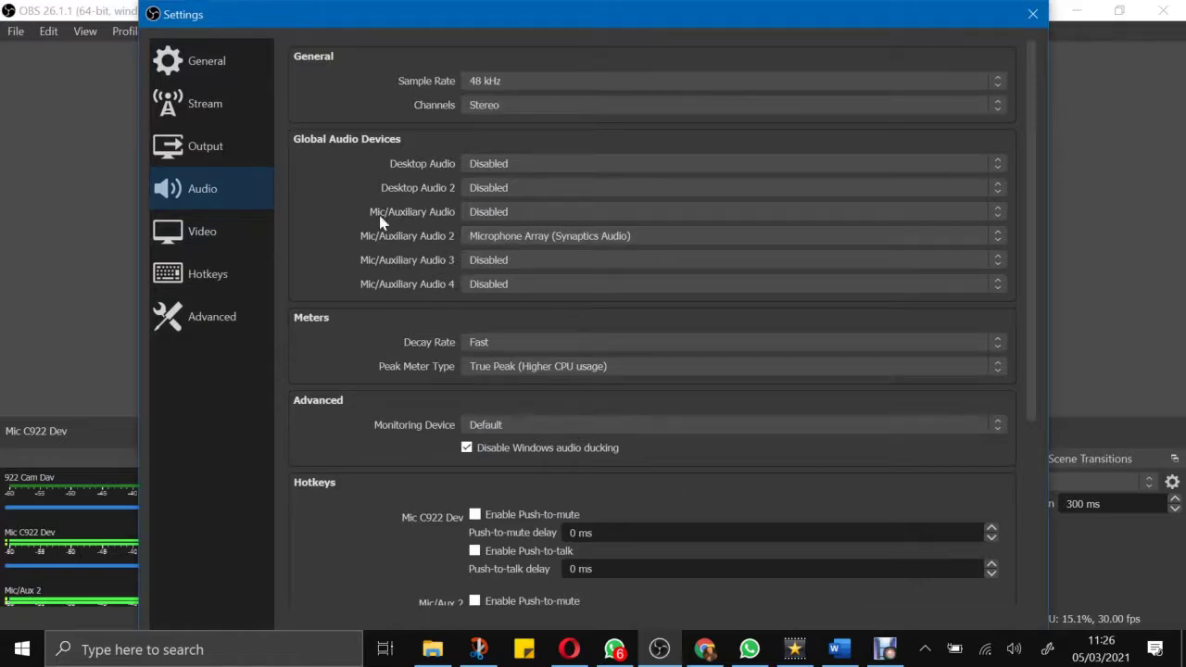
{"action": "key", "text": "Escape"}
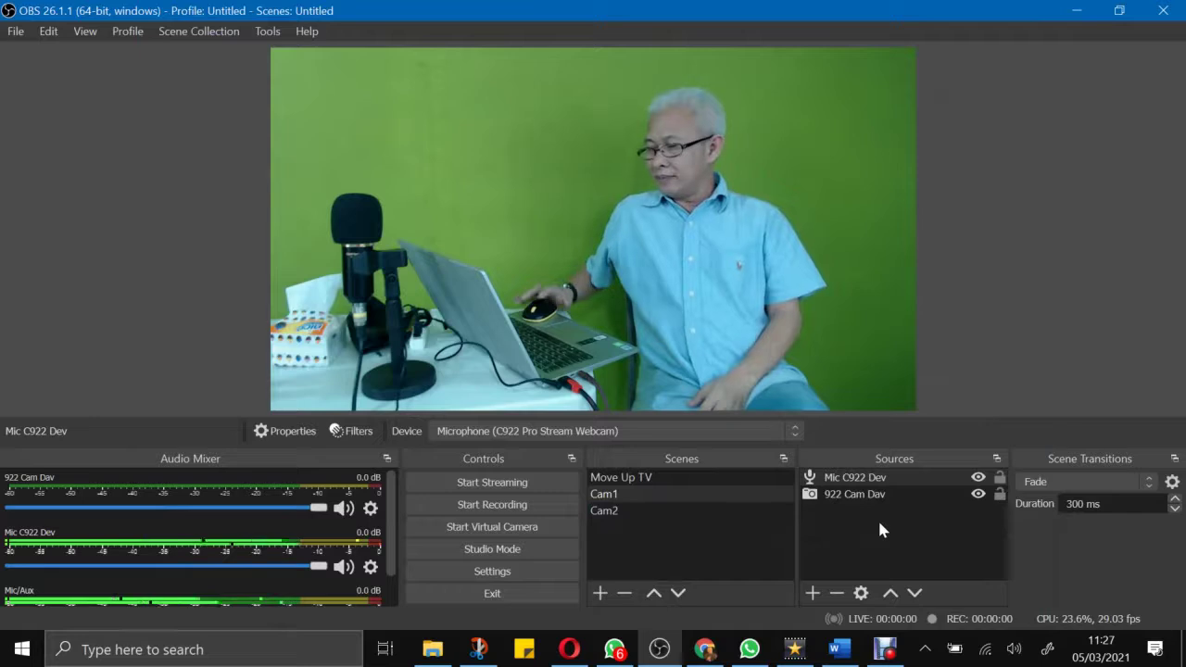
Select the 922 Cam Dav source, followed by the Mic C922 Dev source, in the Cam1 scene
{"action": "left_click", "coordinate": [854, 498]}
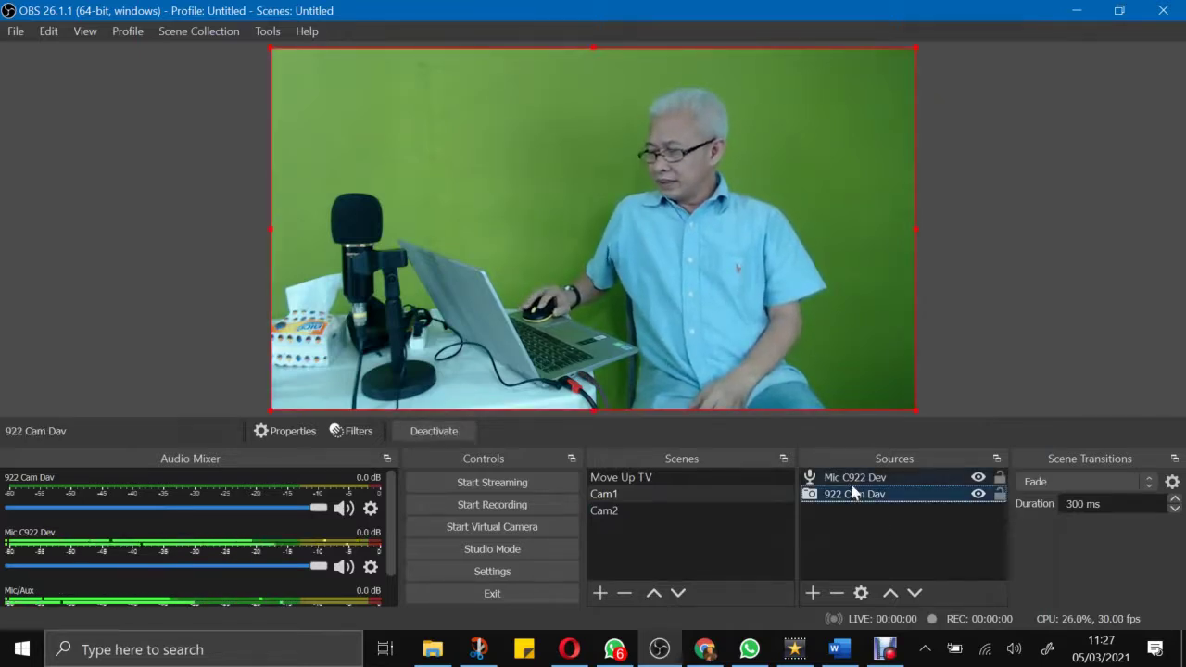
{"action": "left_click", "coordinate": [854, 480]}
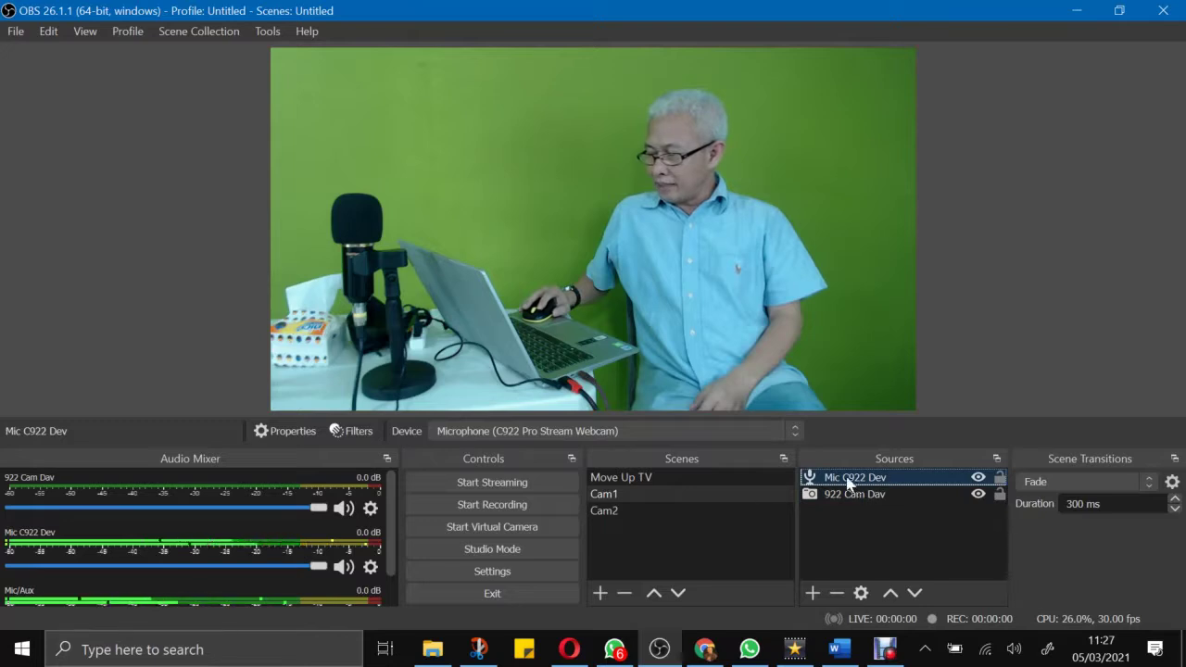